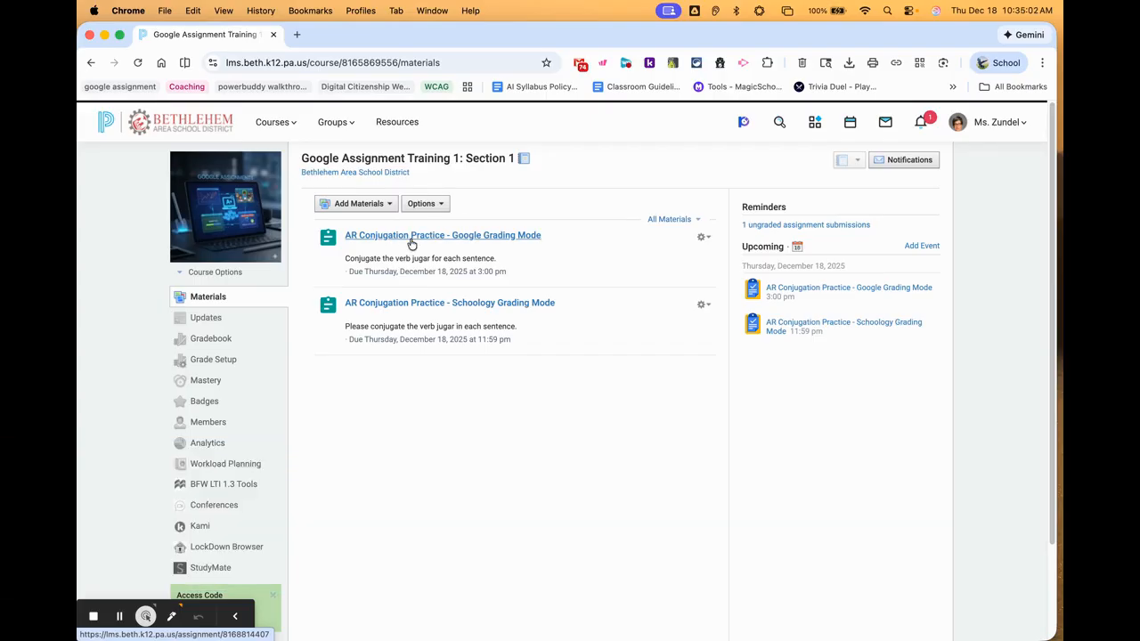
# Open the "AR Conjugation Practice - Google Grading Mode" assignment, view it separately in Google Assignments, and return to the course page
pyautogui.click(411, 238)
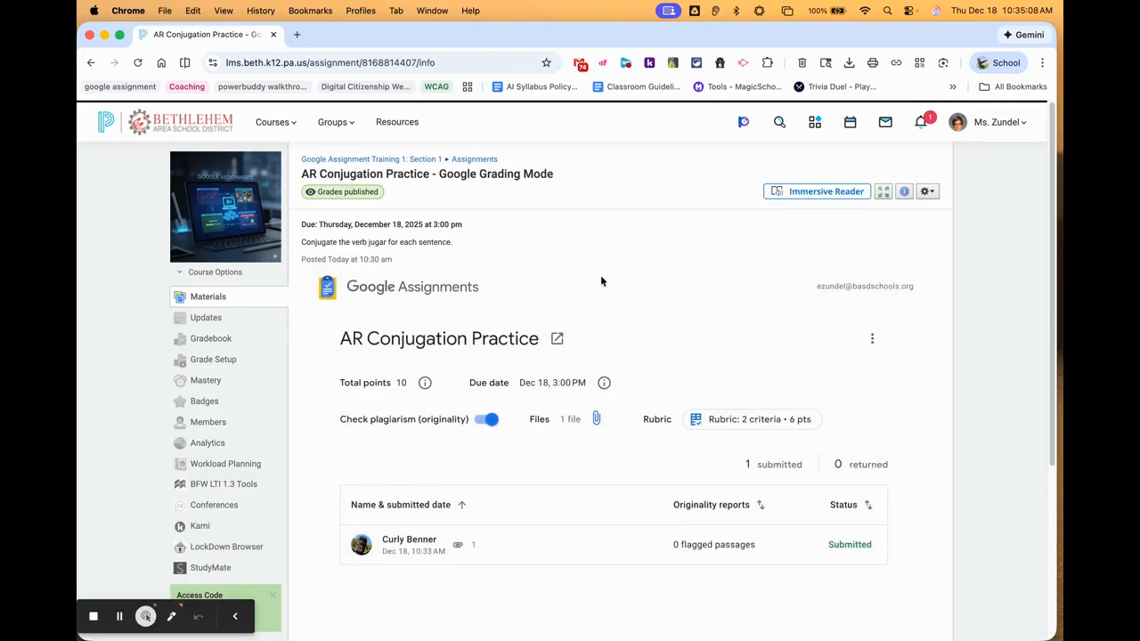
pyautogui.scroll(-1, 600, 281)
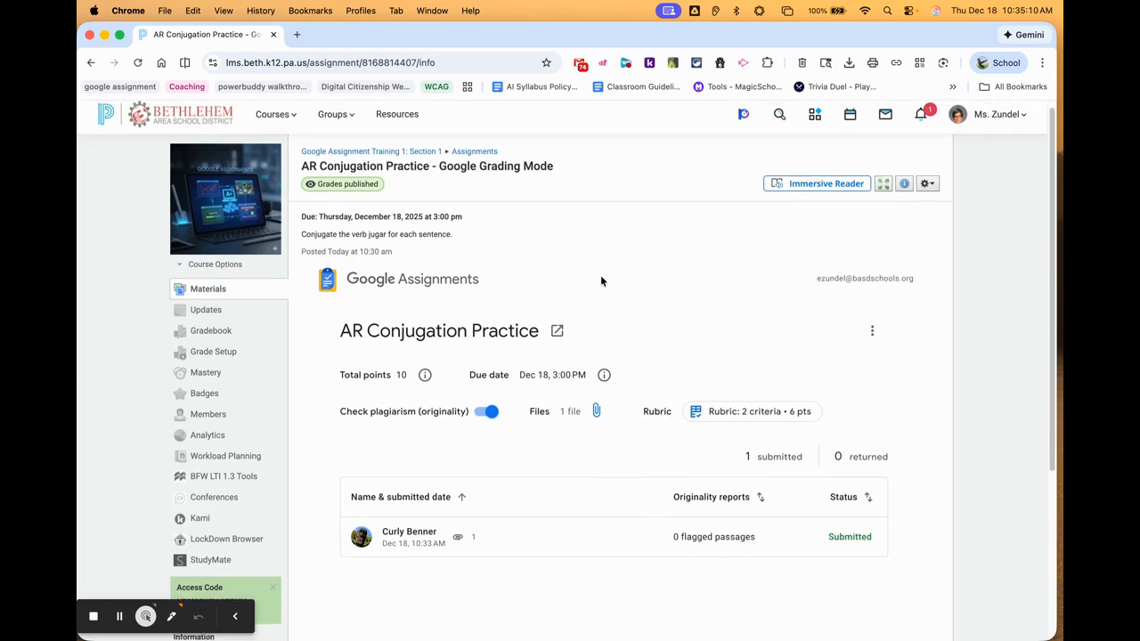
pyautogui.scroll(-2, 600, 282)
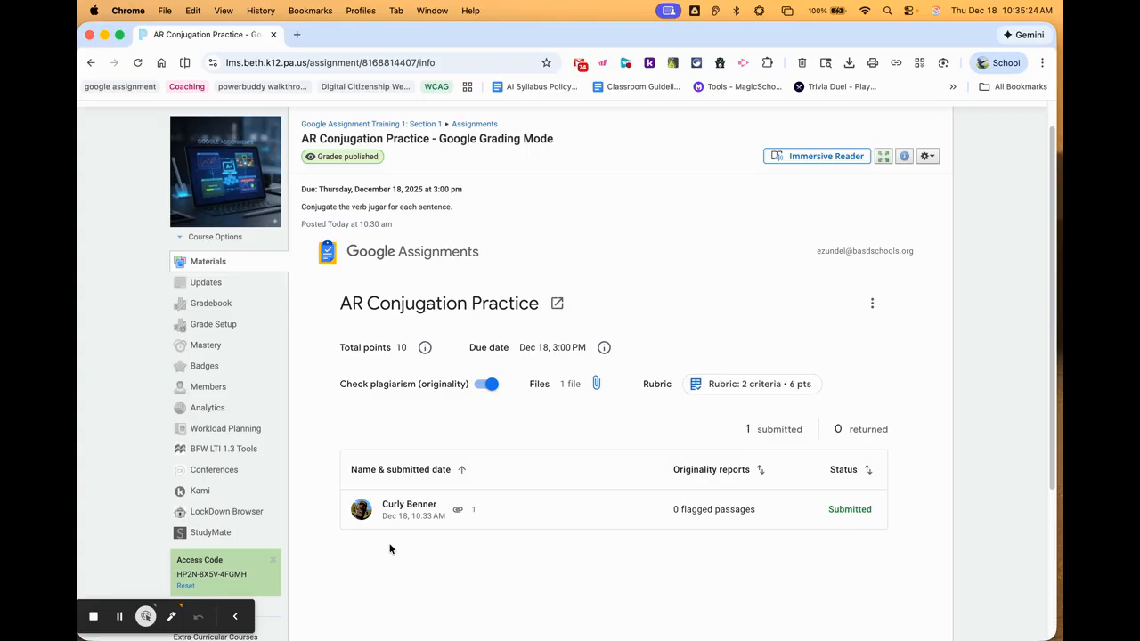
pyautogui.click(557, 305)
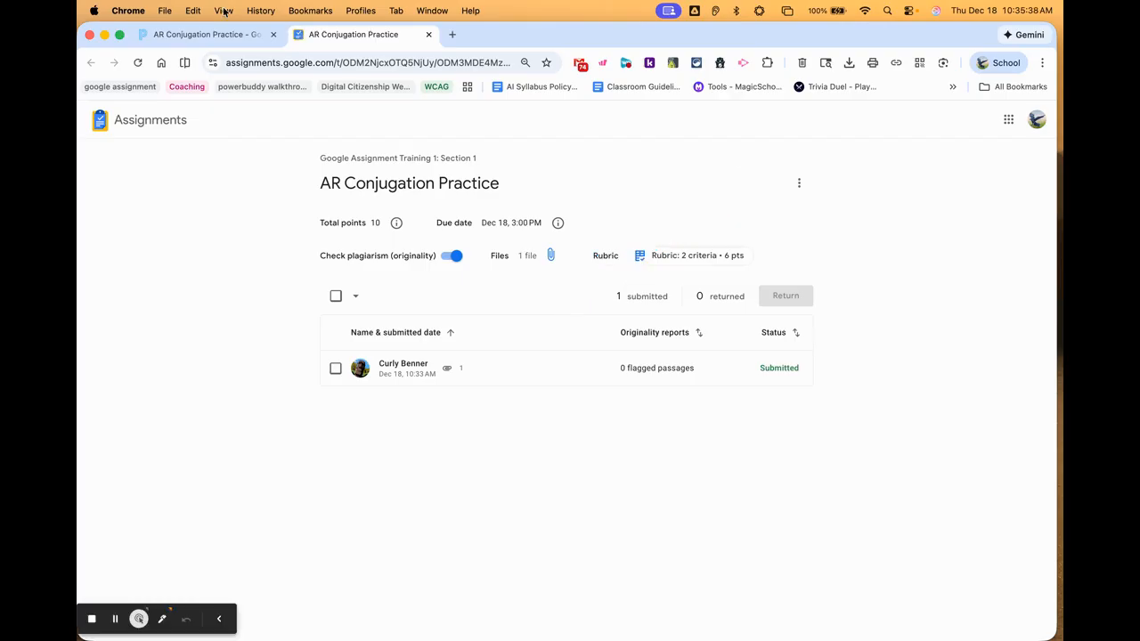
pyautogui.click(159, 36)
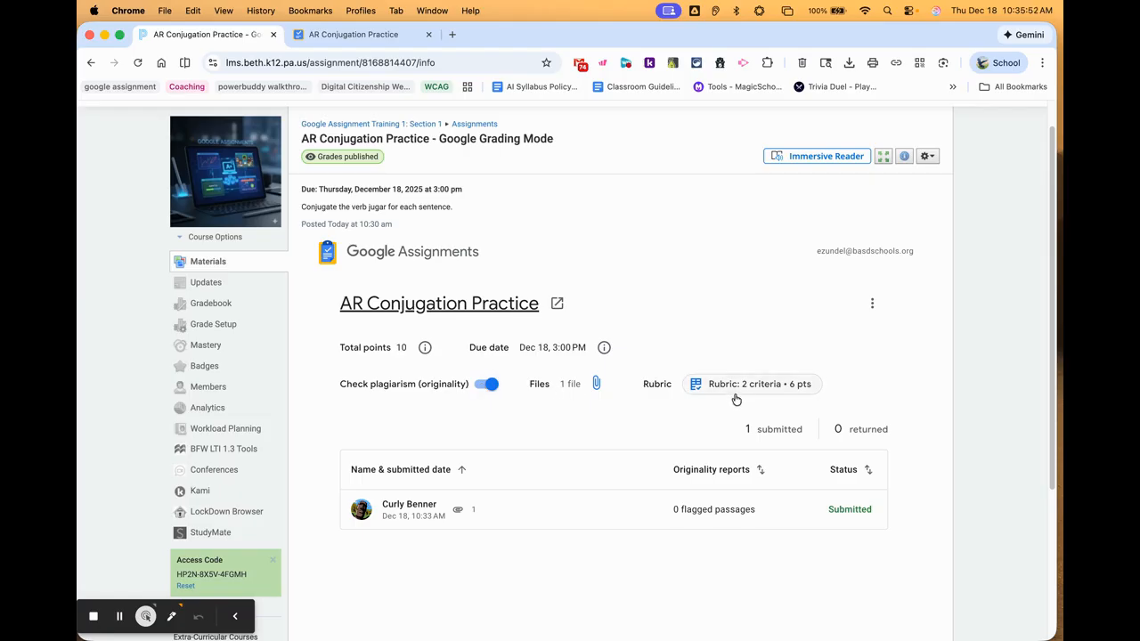
# View the assignment's people management page and the options for the enrolled student, then return to the assignment
pyautogui.scroll(-2, 736, 400)
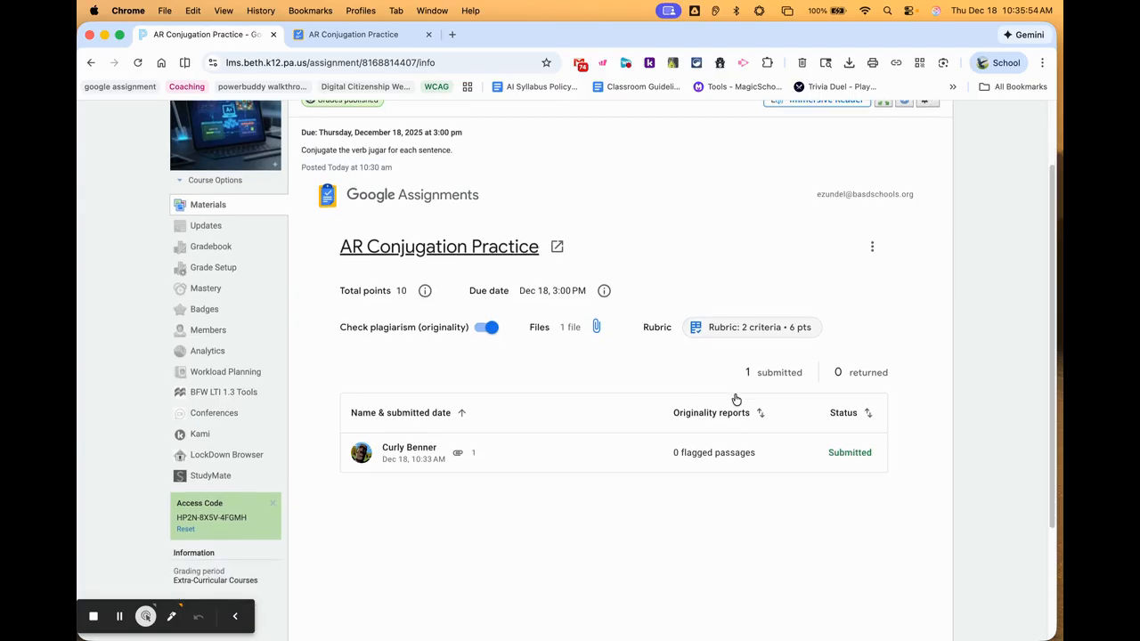
pyautogui.click(875, 245)
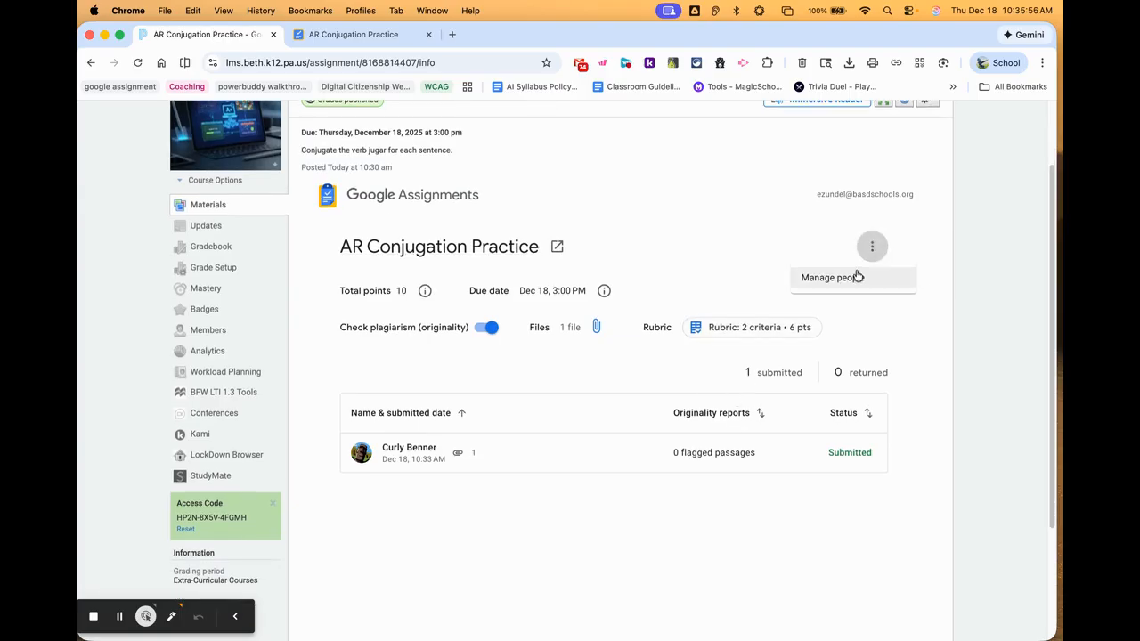
pyautogui.click(855, 276)
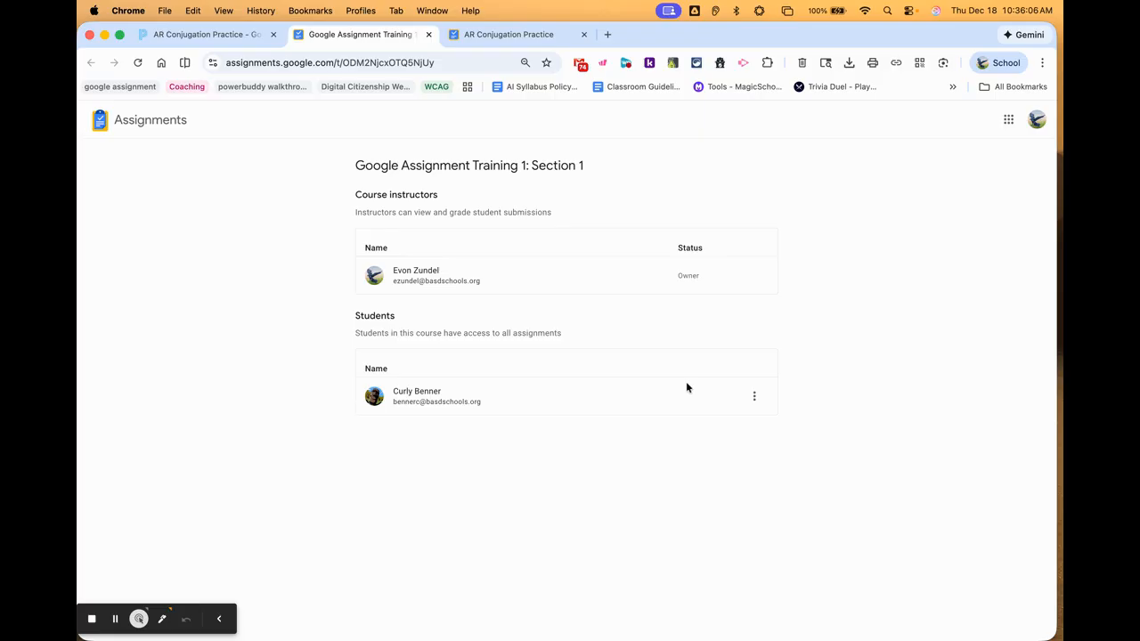
pyautogui.click(755, 397)
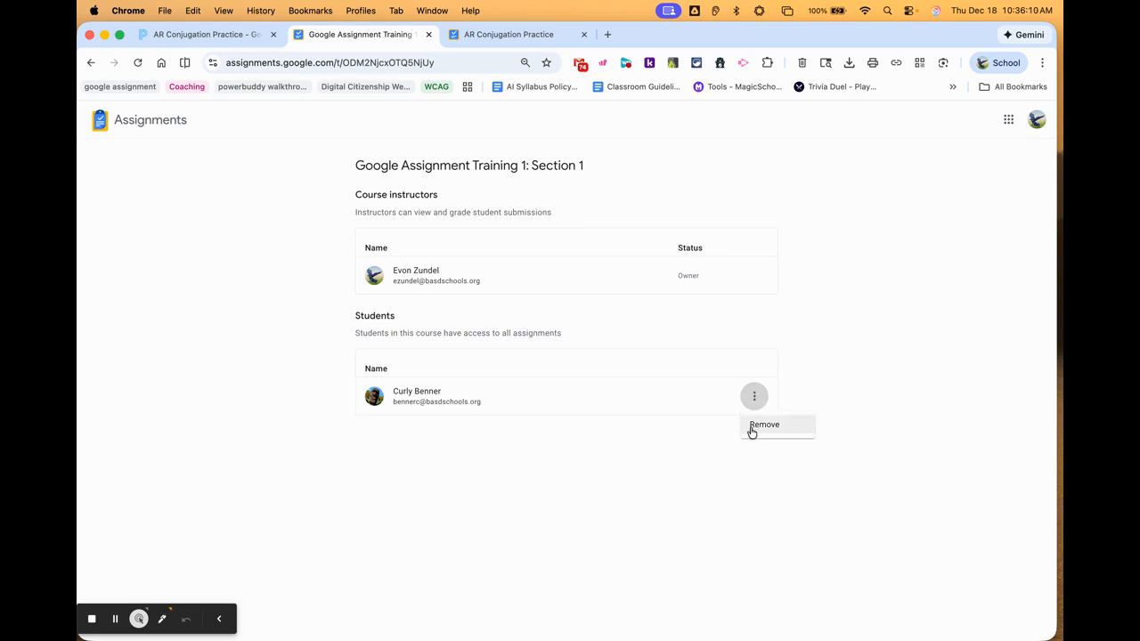
pyautogui.click(651, 438)
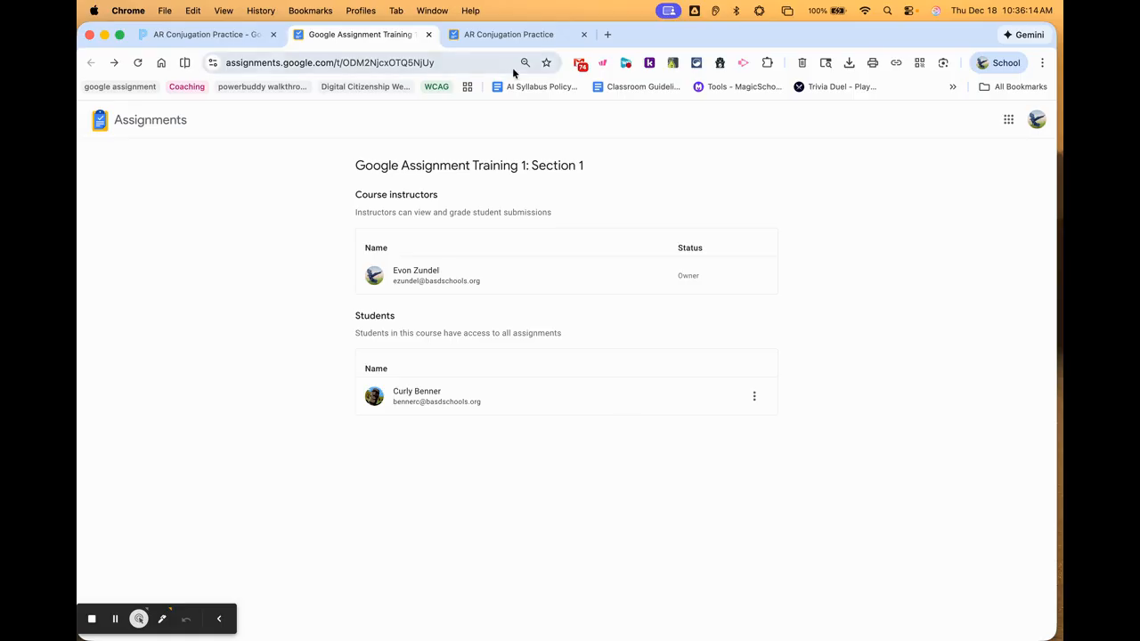
pyautogui.click(200, 33)
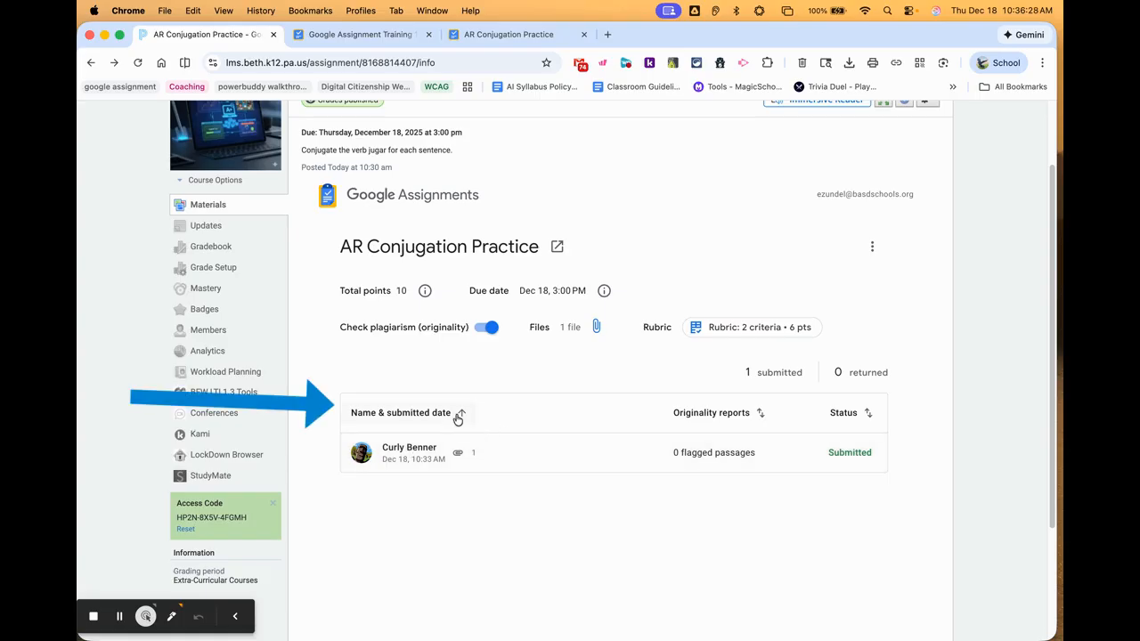
# View the sorting options for the submissions' name and submitted date
pyautogui.click(456, 417)
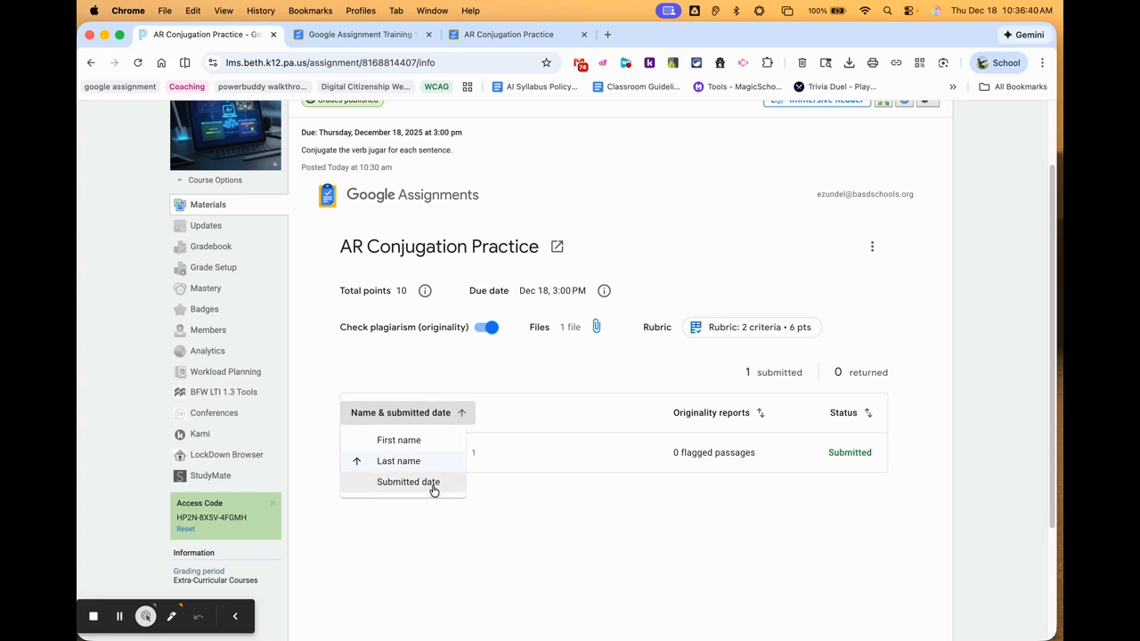
pyautogui.click(745, 425)
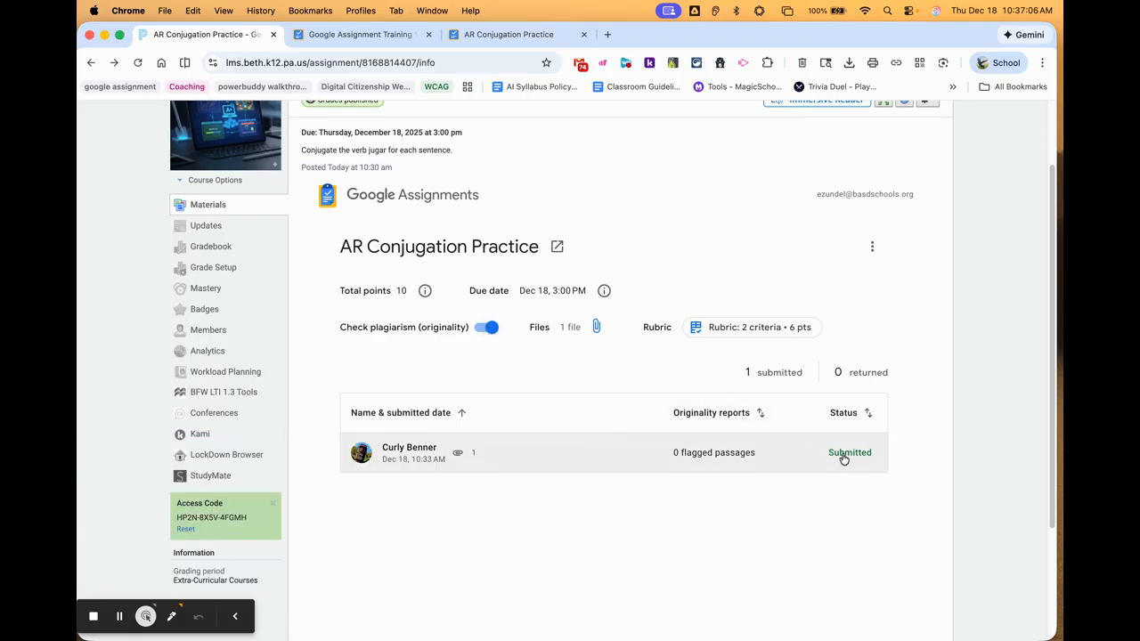
# Open the student's submitted document for grading and view the sorting options in the student list
pyautogui.click(425, 447)
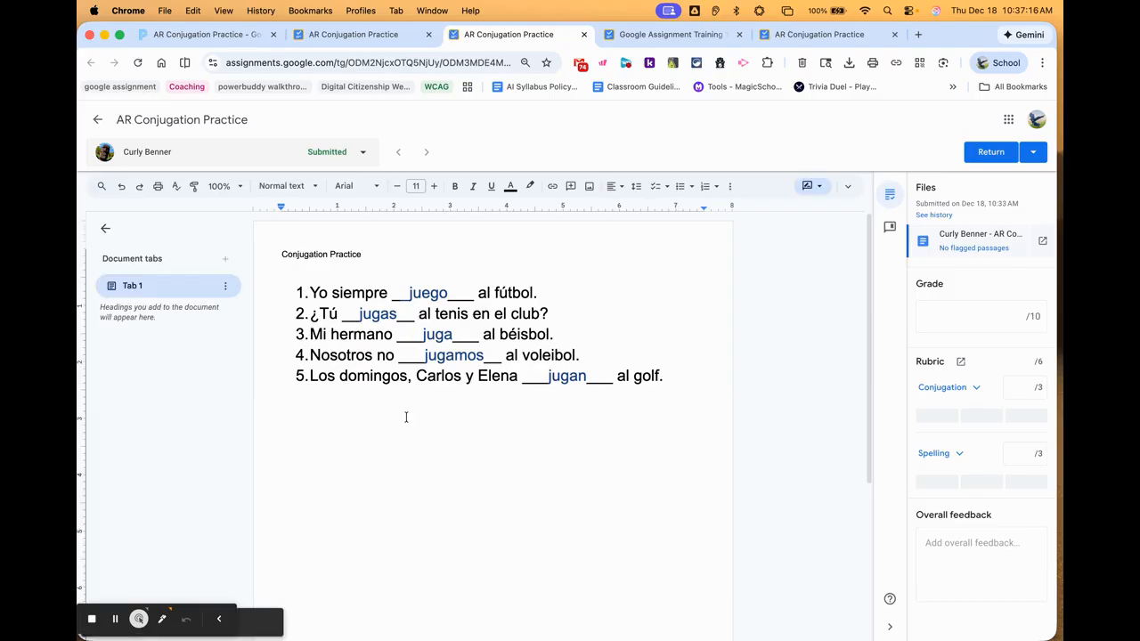
pyautogui.click(365, 154)
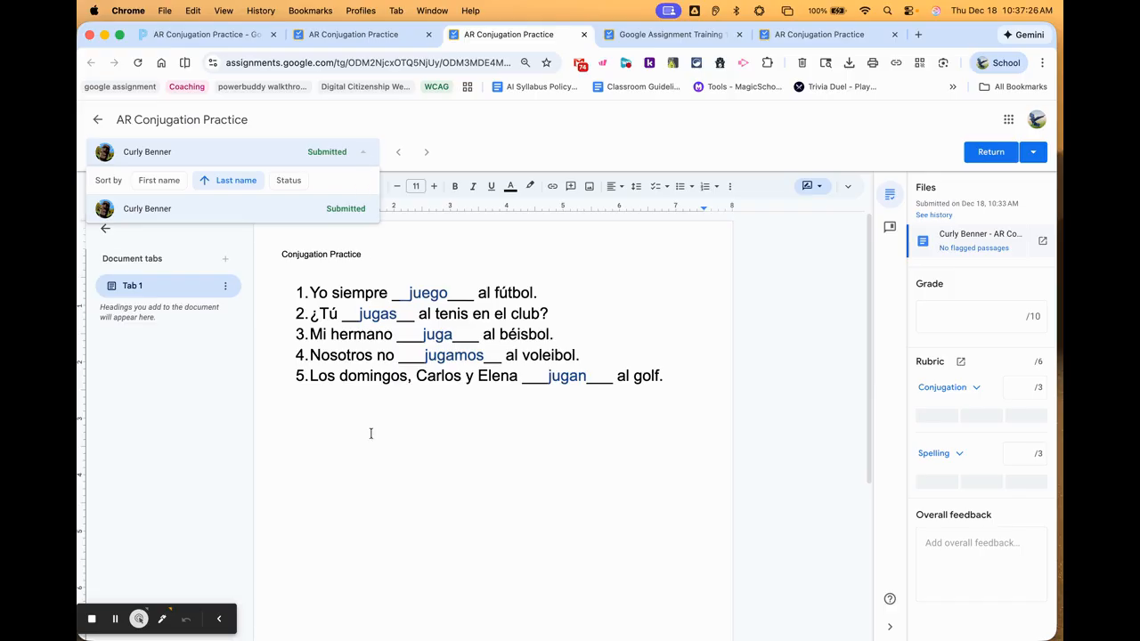
pyautogui.click(384, 103)
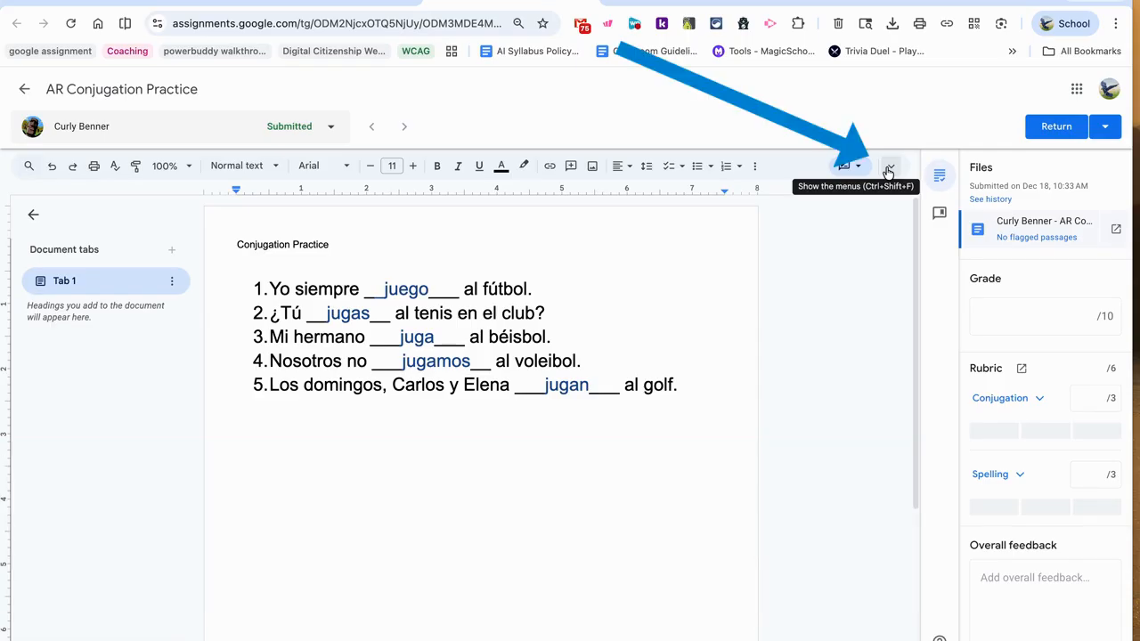
# Show the hidden document menus in the submission and view the available insert options
pyautogui.click(887, 169)
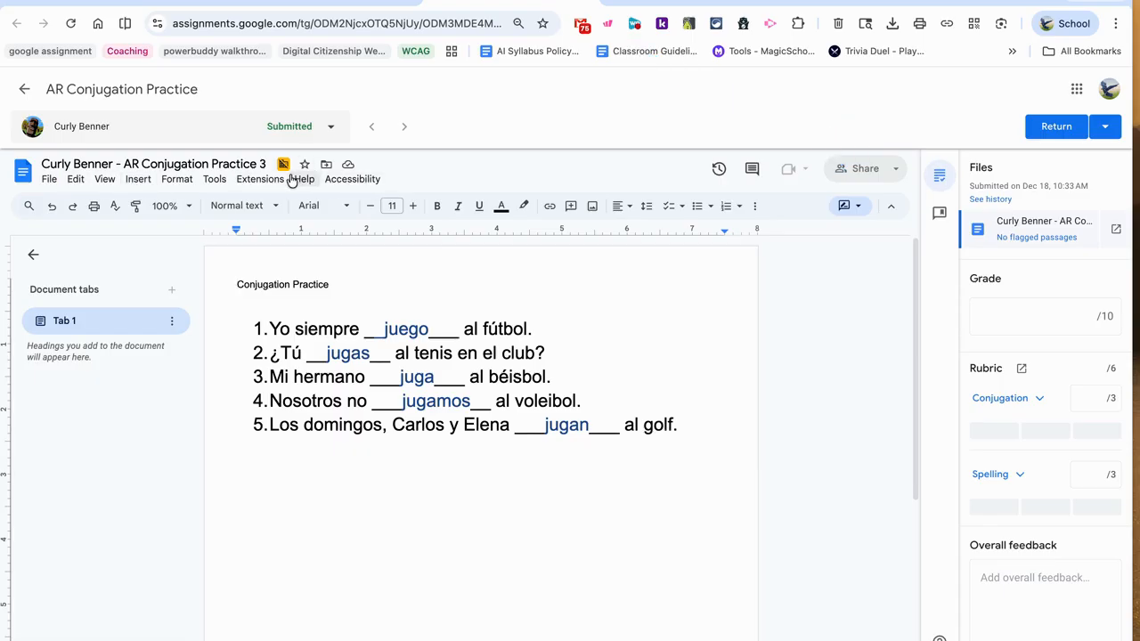
pyautogui.click(133, 179)
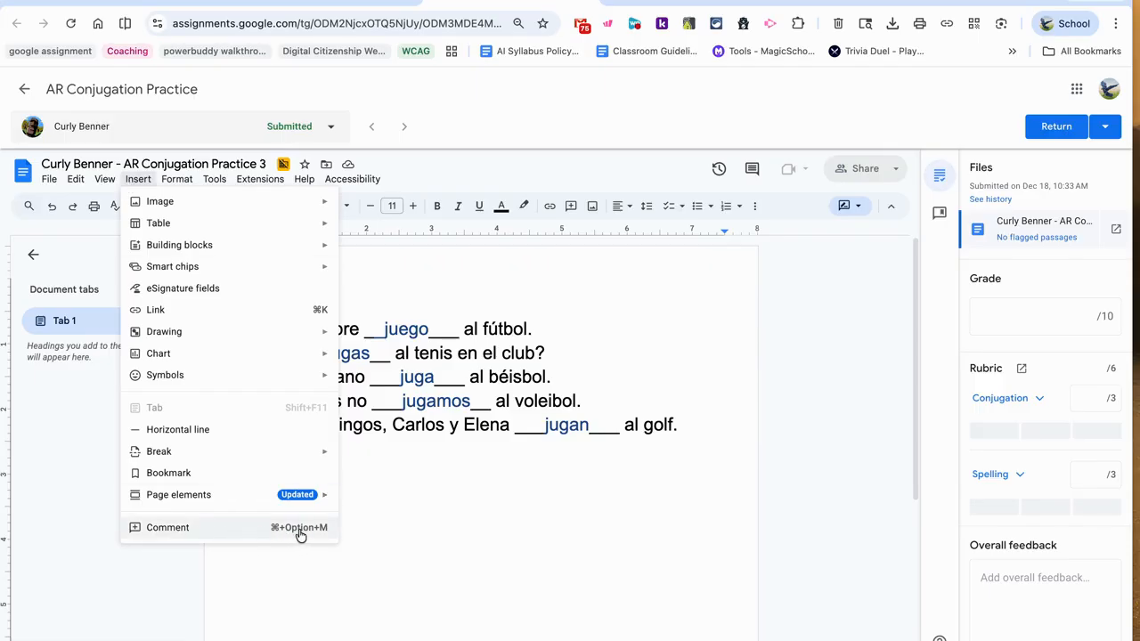
pyautogui.click(392, 522)
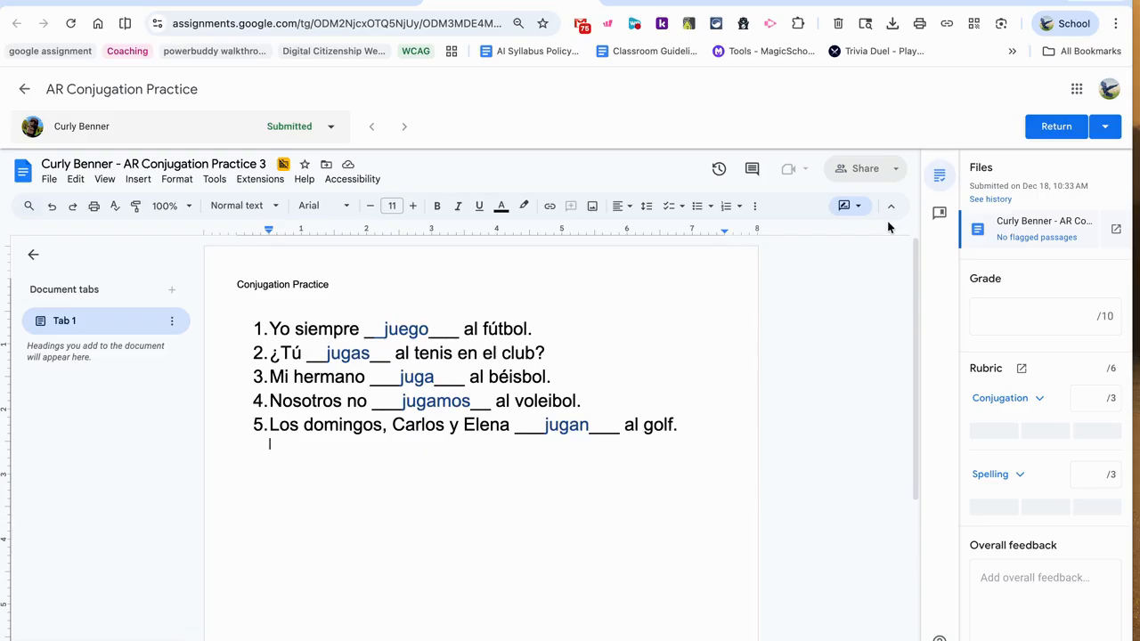
# View the editing, suggesting and viewing mode choices and the version history options for the submitted document
pyautogui.click(850, 207)
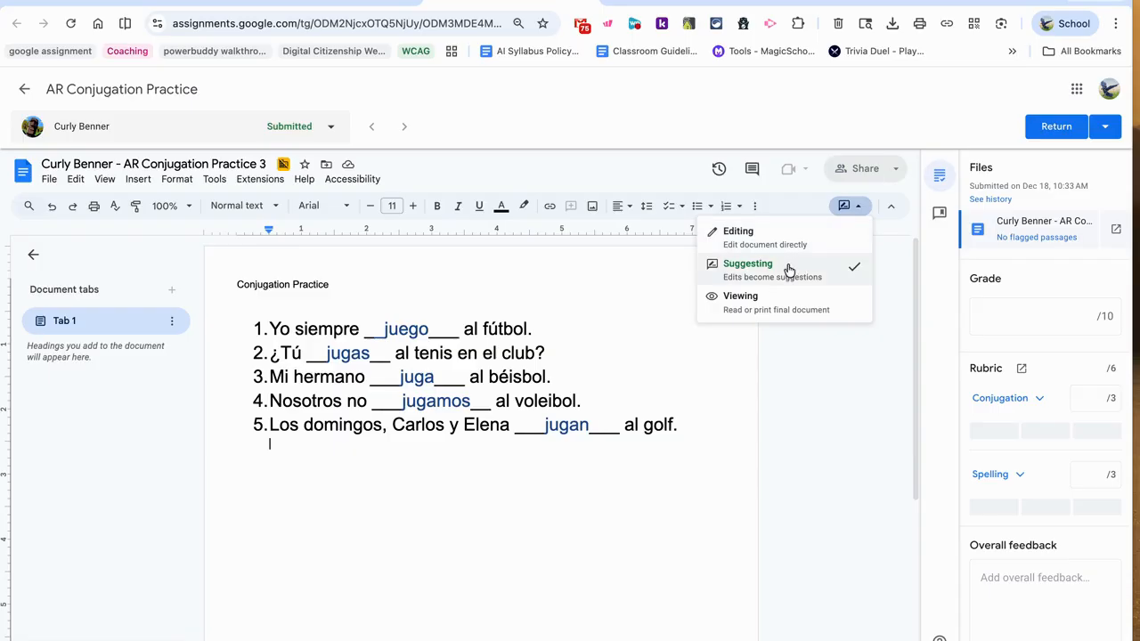
pyautogui.click(683, 272)
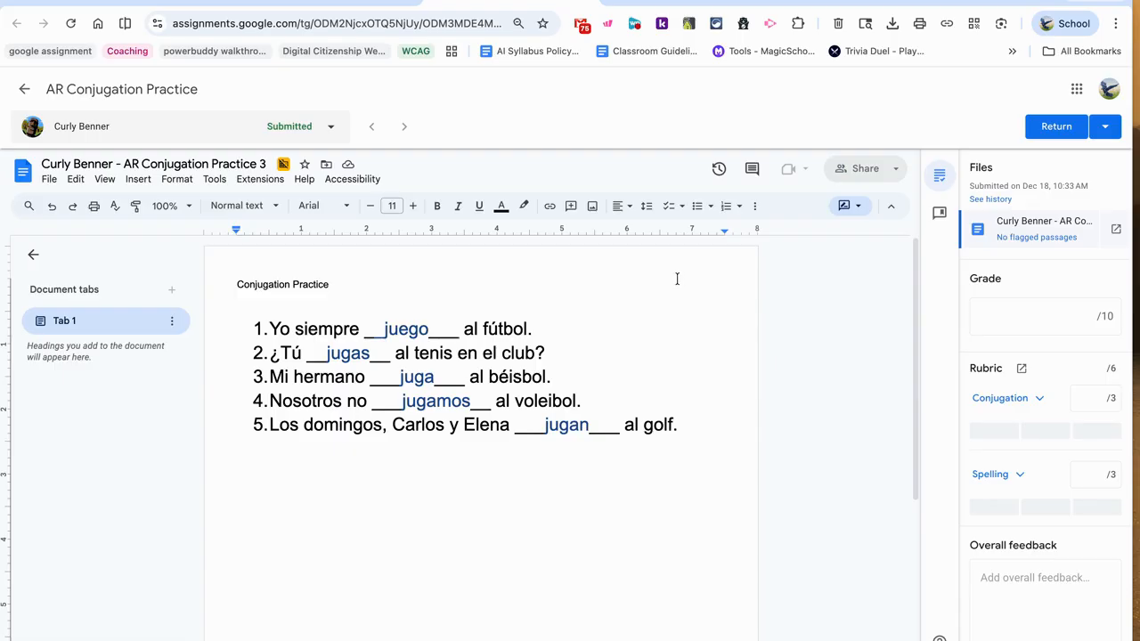
pyautogui.click(48, 179)
pyautogui.moveTo(58, 475)
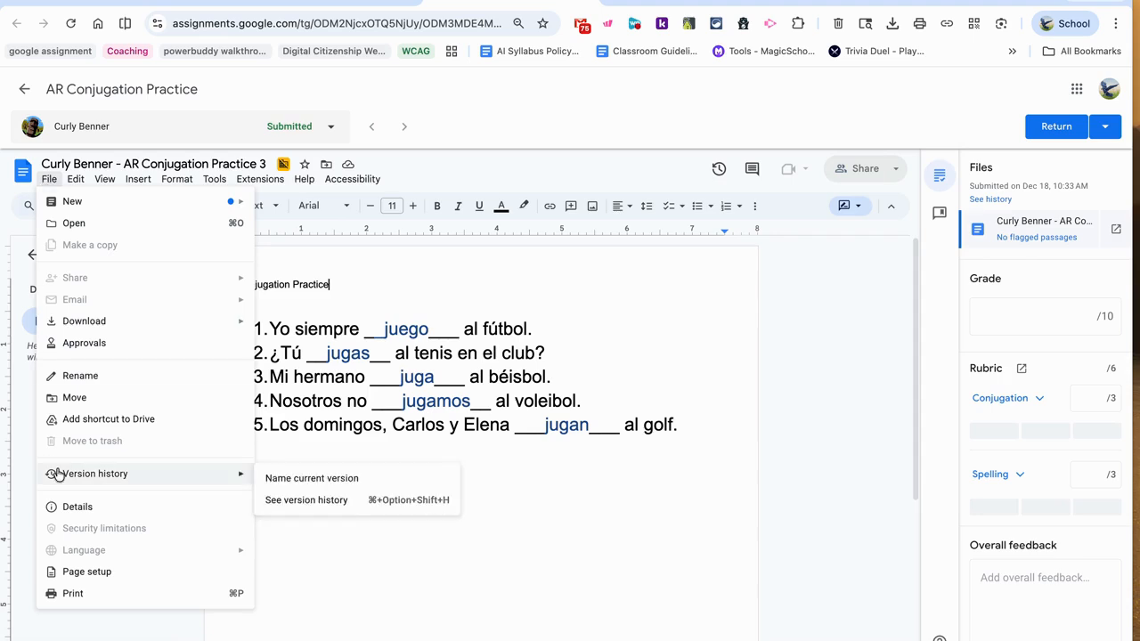
pyautogui.click(563, 288)
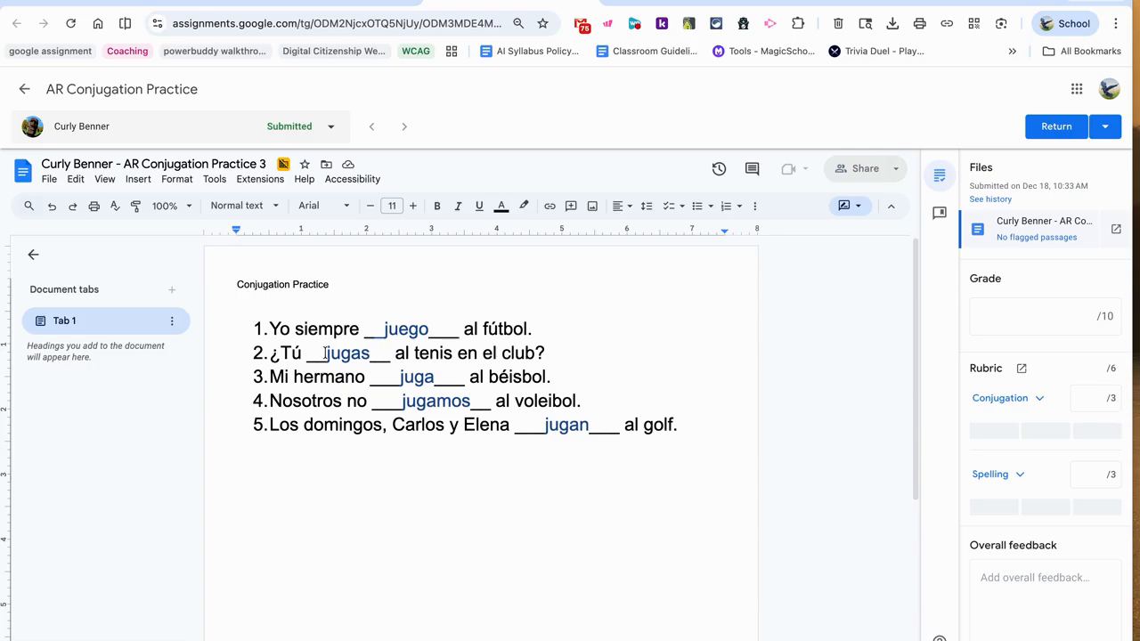
# Open the comment bank and copy its "conjugation" comment to the clipboard
pyautogui.click(939, 212)
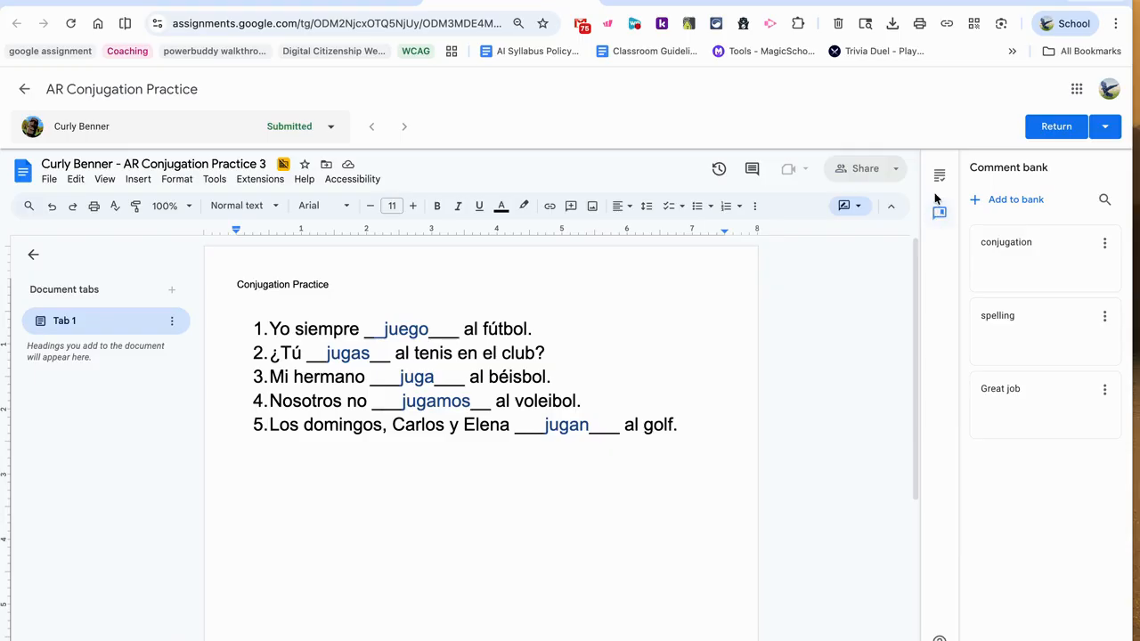
pyautogui.moveTo(1029, 386)
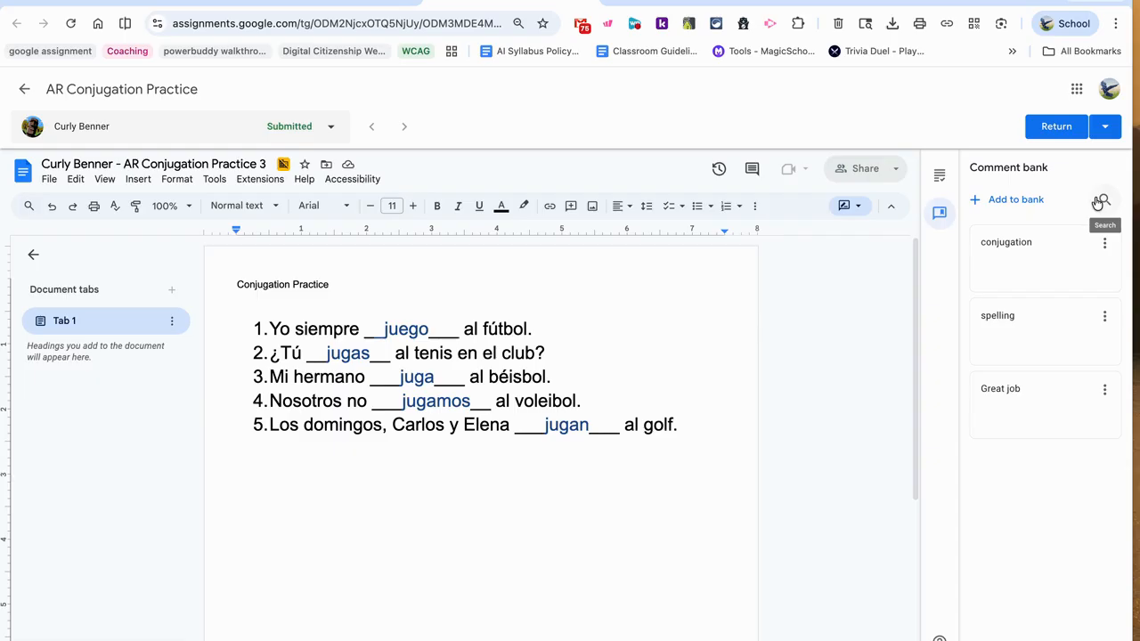
pyautogui.click(1102, 246)
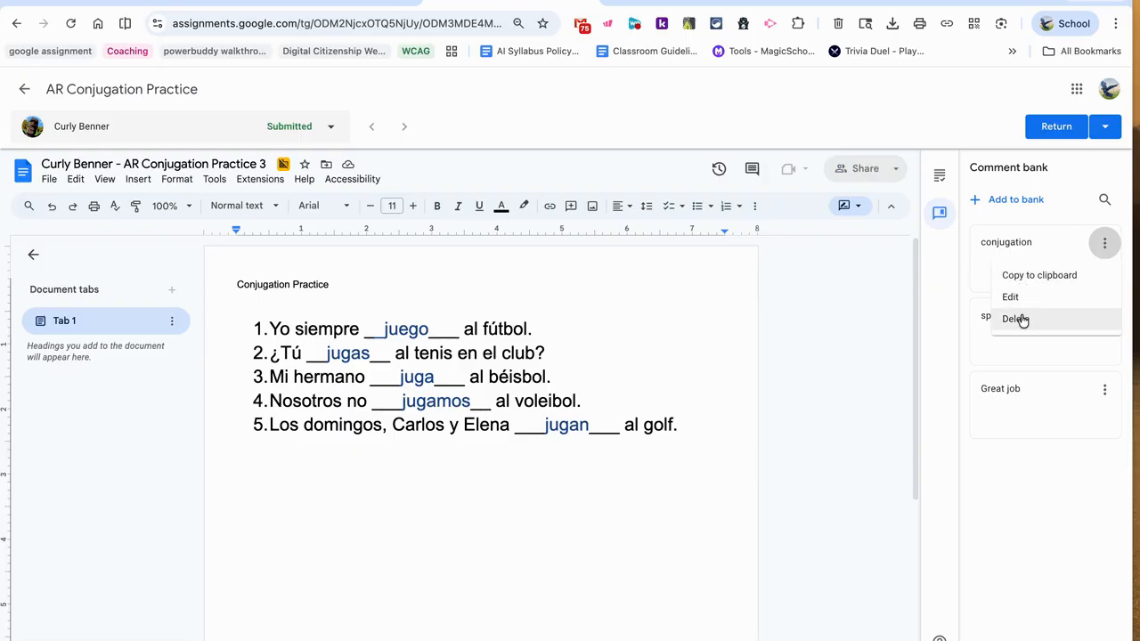
pyautogui.click(1051, 220)
pyautogui.moveTo(1029, 242)
pyautogui.click(1104, 276)
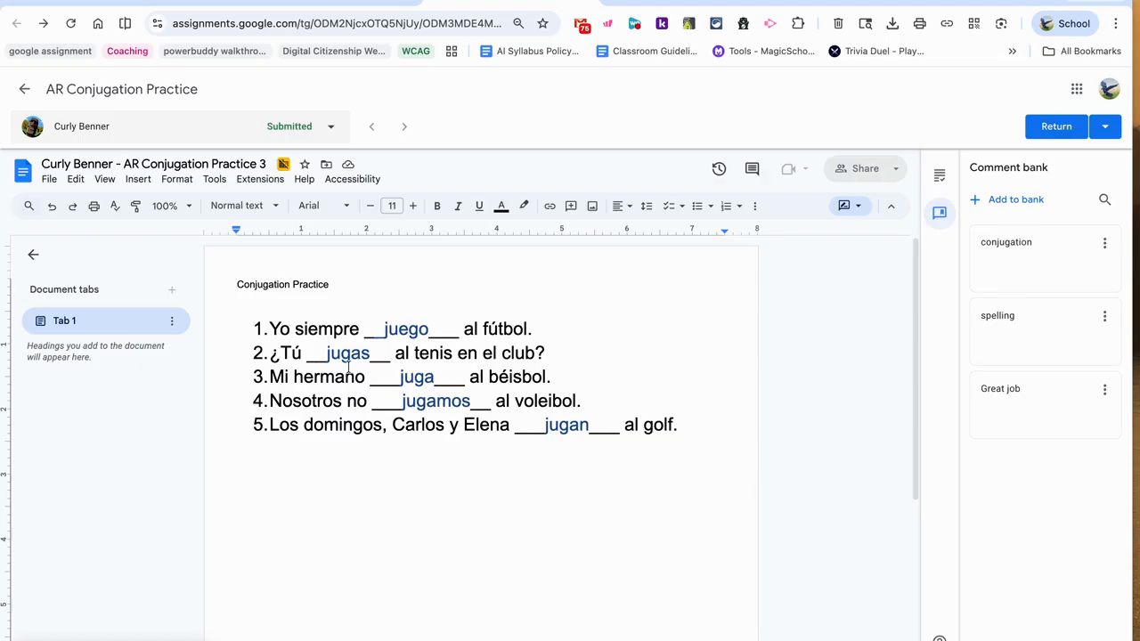
# Add the comment "conjugation" to the word "jugas" in sentence 2
pyautogui.moveTo(326, 354); pyautogui.dragTo(370, 354)
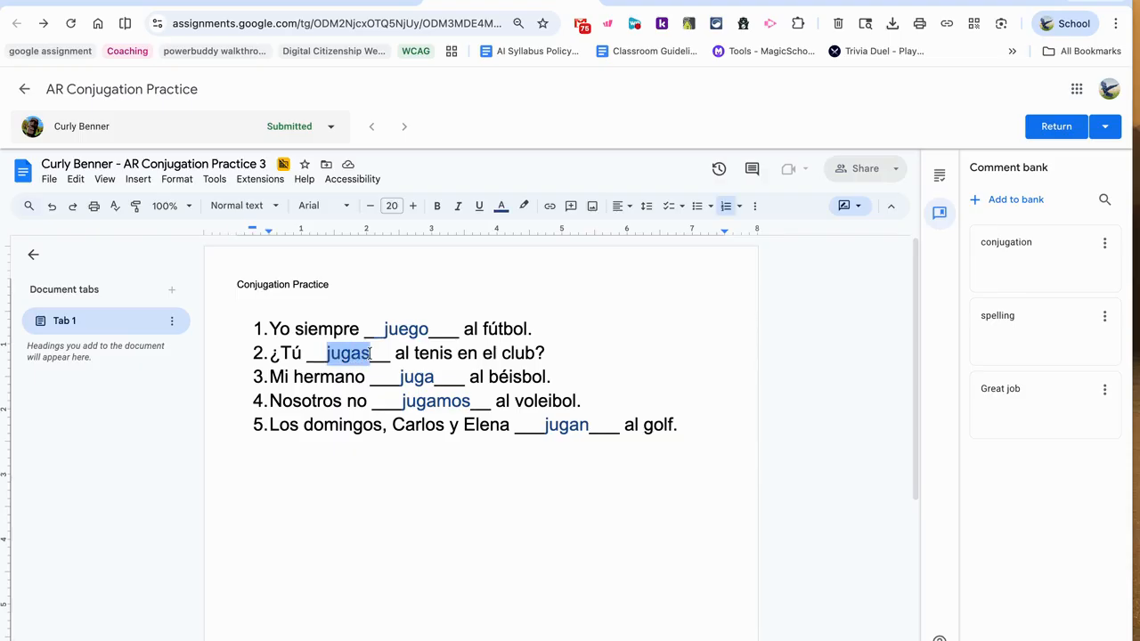
pyautogui.hotkey('ctrl', 'alt', 'm')
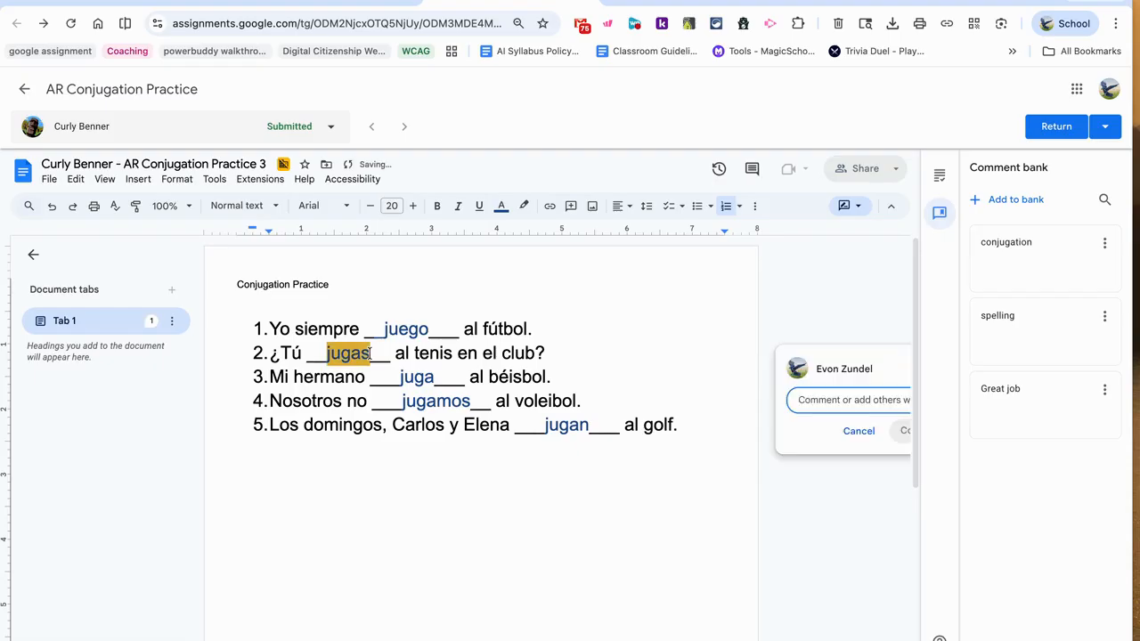
pyautogui.press('super+v')
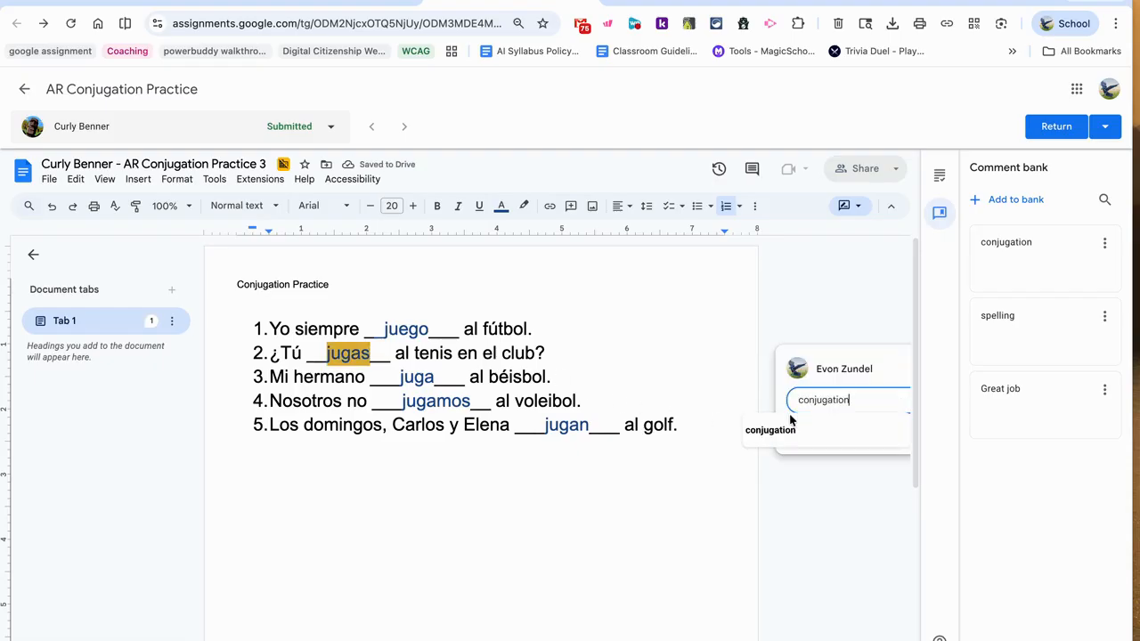
pyautogui.click(879, 440)
pyautogui.click(905, 432)
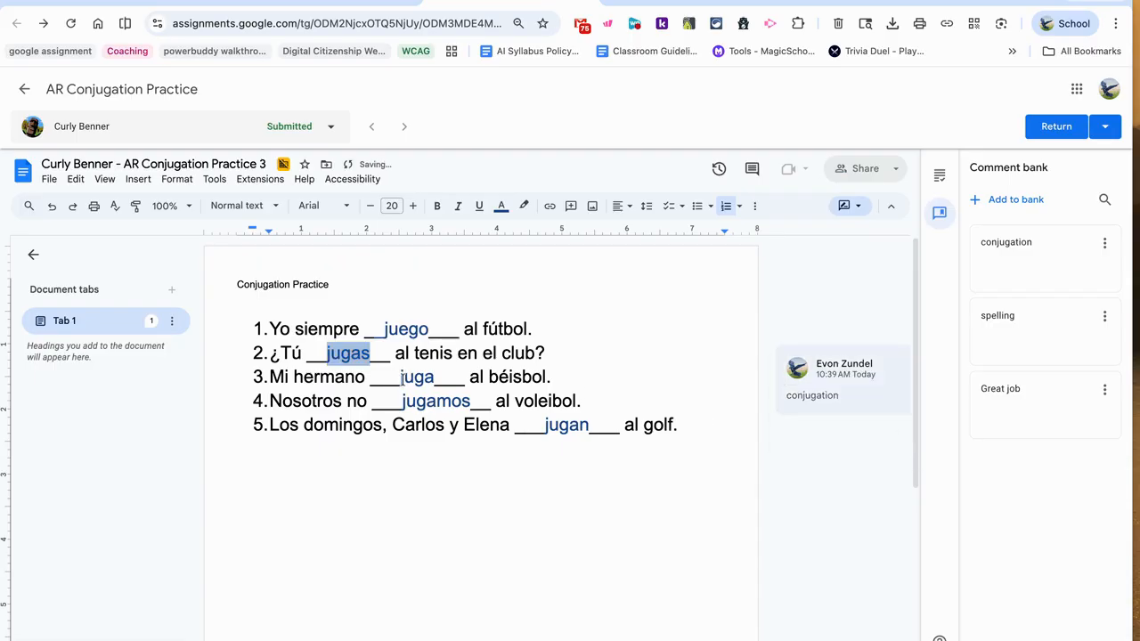
# Add the comment "conjugation" to the word "juga" in sentence 3
pyautogui.moveTo(400, 377); pyautogui.dragTo(435, 376)
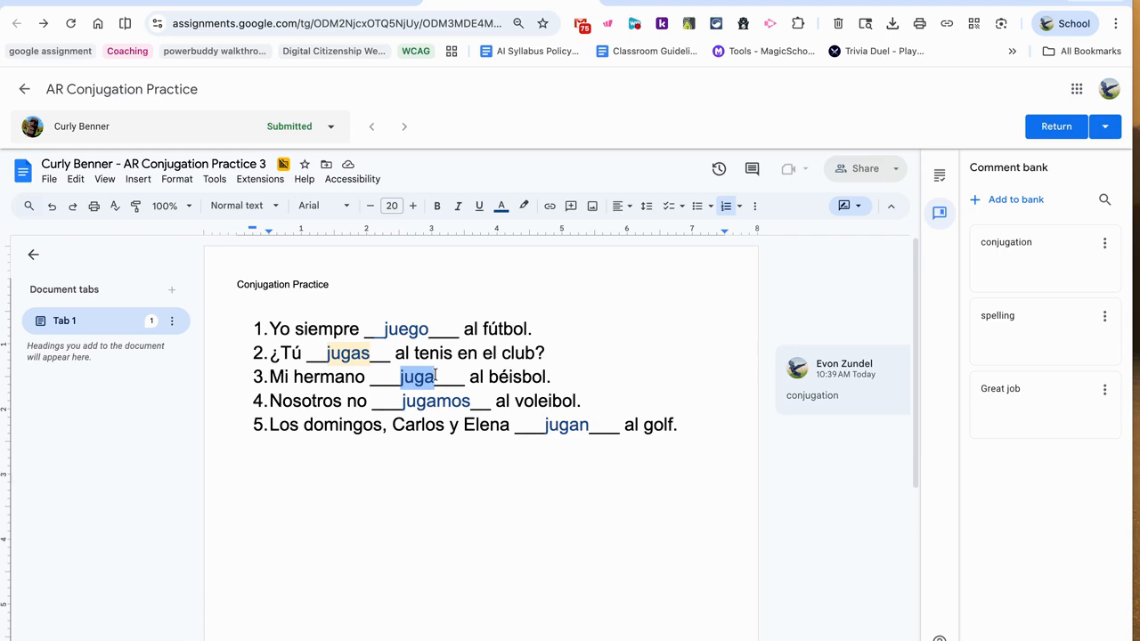
pyautogui.hotkey('ctrl', 'alt', 'm')
pyautogui.write('conjugation')
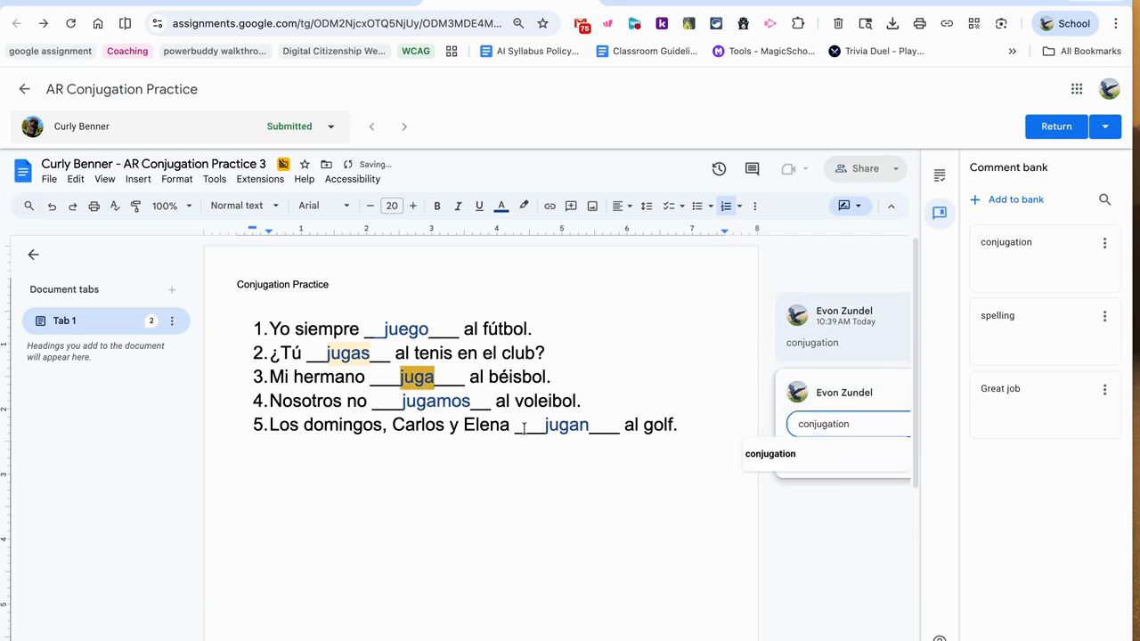
pyautogui.click(801, 456)
pyautogui.click(901, 458)
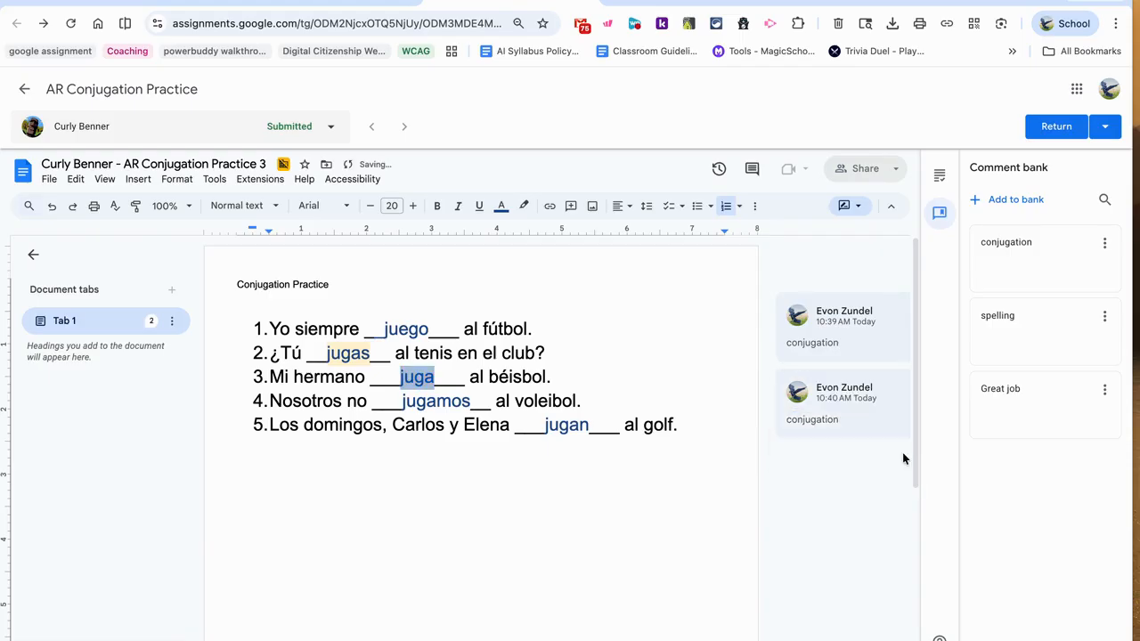
# Add the comment "conjugation" to the word "jugan" in sentence 5
pyautogui.moveTo(546, 424); pyautogui.dragTo(586, 426)
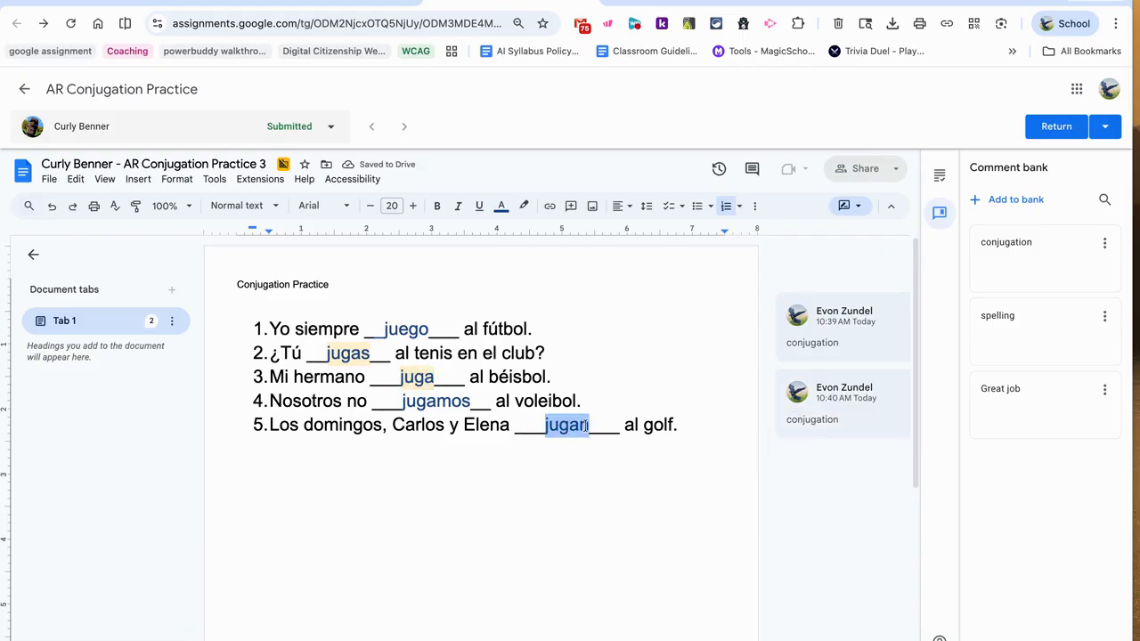
pyautogui.press('super+alt+m')
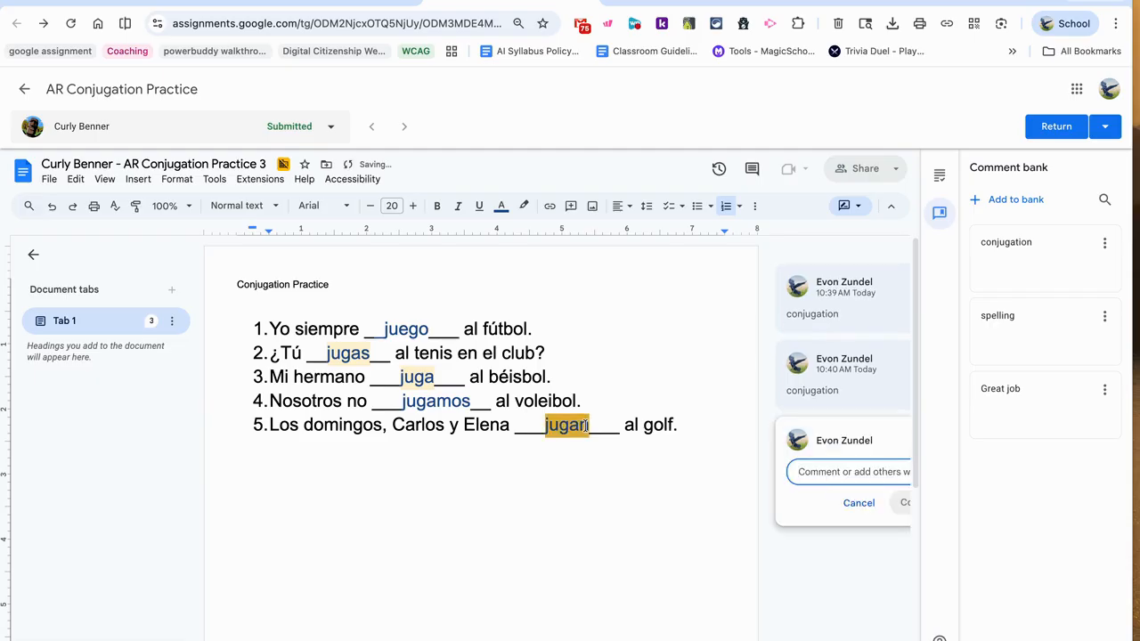
pyautogui.press('super+v')
pyautogui.click(787, 501)
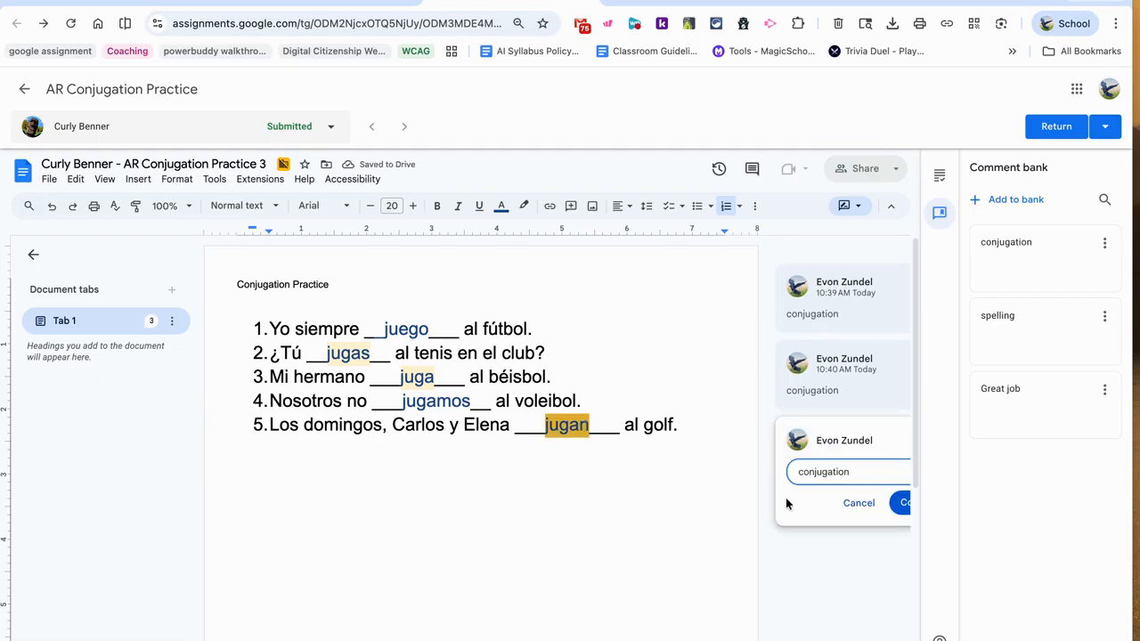
pyautogui.click(896, 501)
pyautogui.click(862, 520)
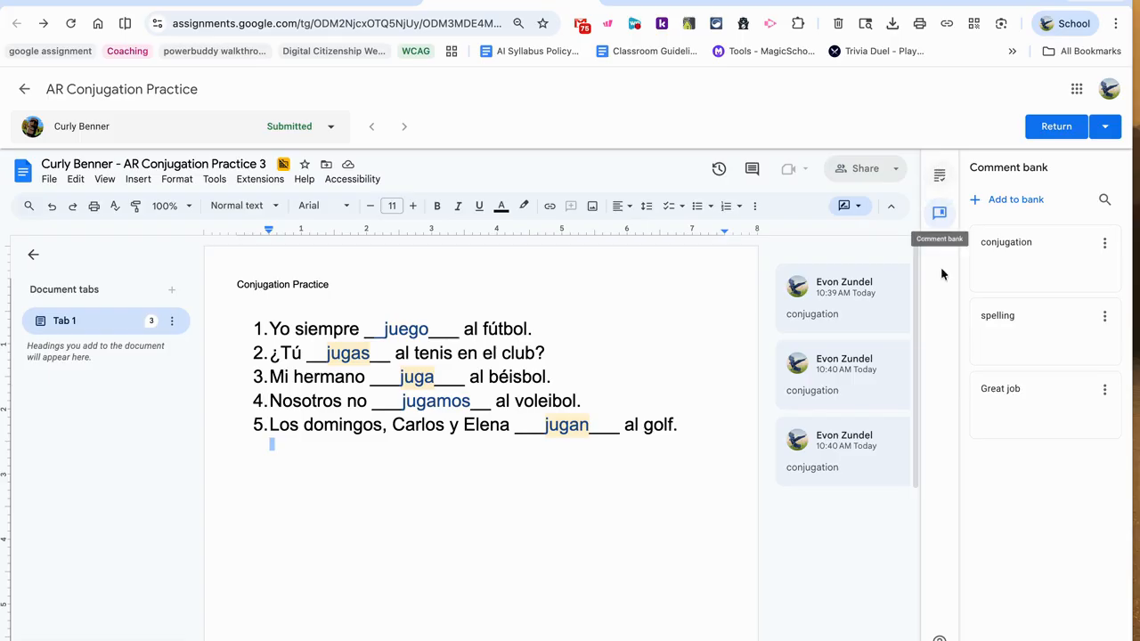
# View the help options covering the privacy policy, terms of service and issue reporting
pyautogui.click(941, 637)
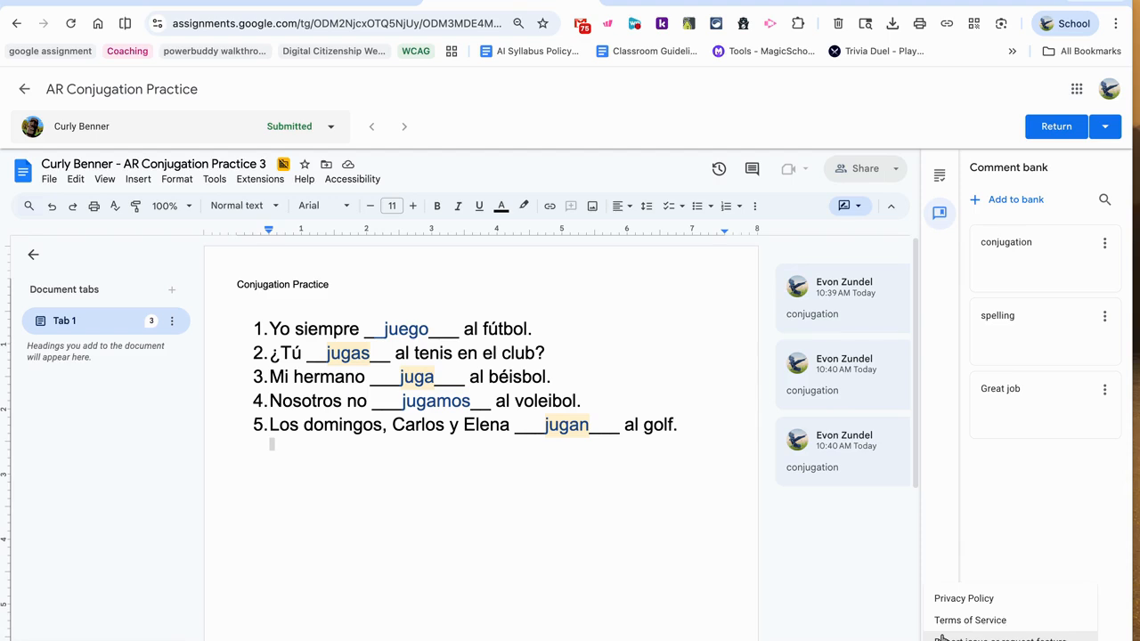
pyautogui.click(944, 558)
pyautogui.click(939, 638)
pyautogui.click(942, 576)
pyautogui.click(938, 637)
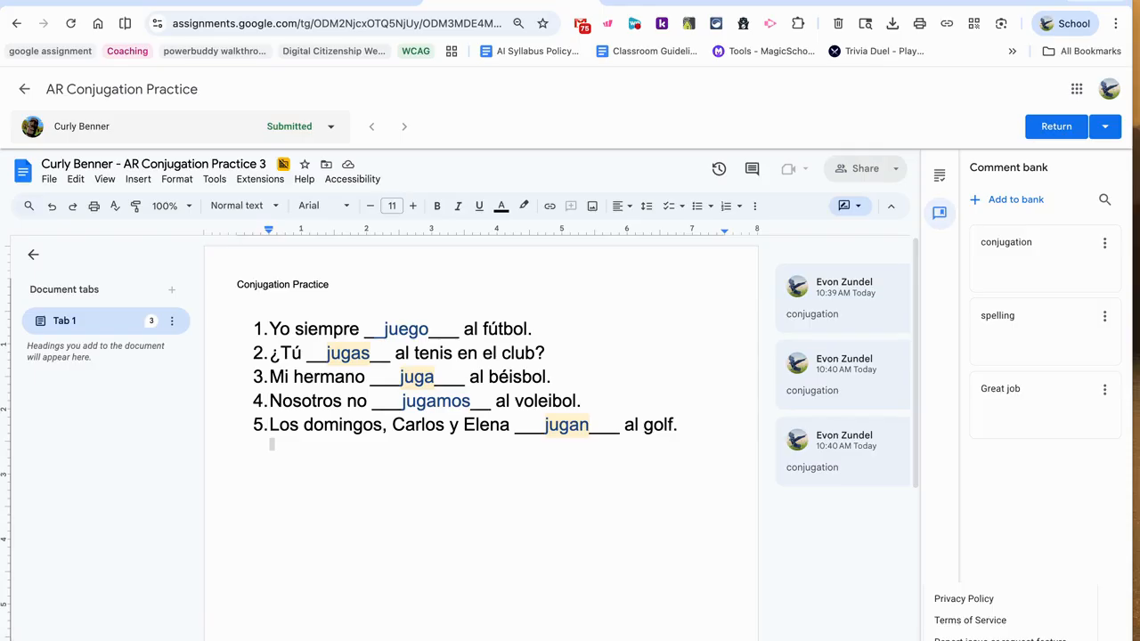
pyautogui.click(929, 571)
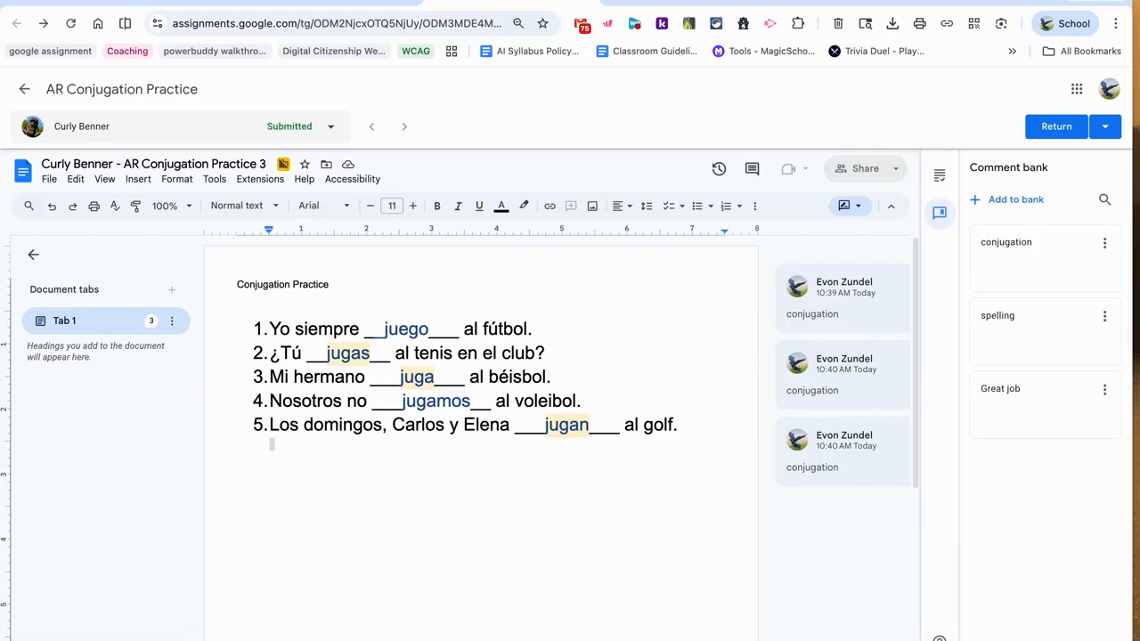
# Rate the submission in the rubric as Needs improvement (1 pt) for Conjugation and 2 points for Spelling
pyautogui.click(939, 213)
pyautogui.click(1113, 212)
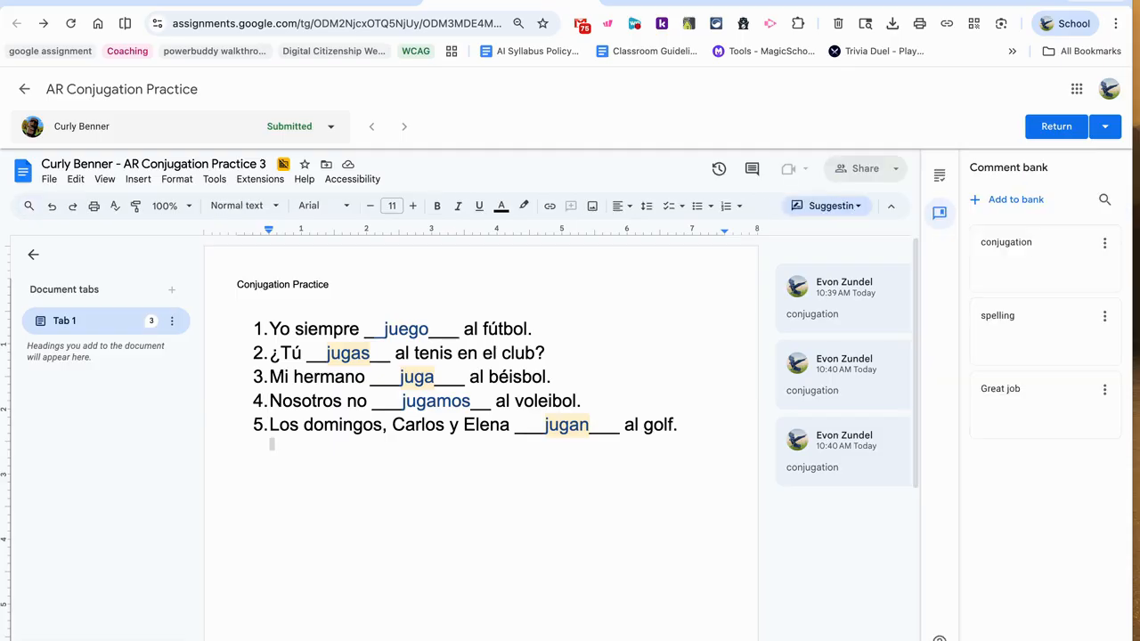
pyautogui.click(939, 178)
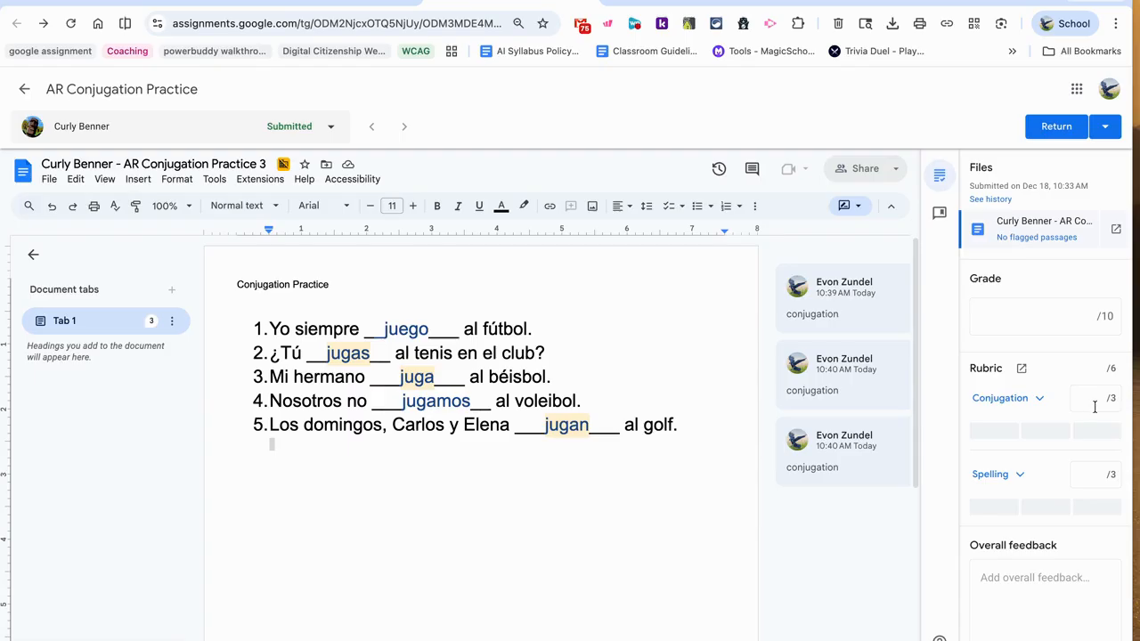
pyautogui.click(1039, 401)
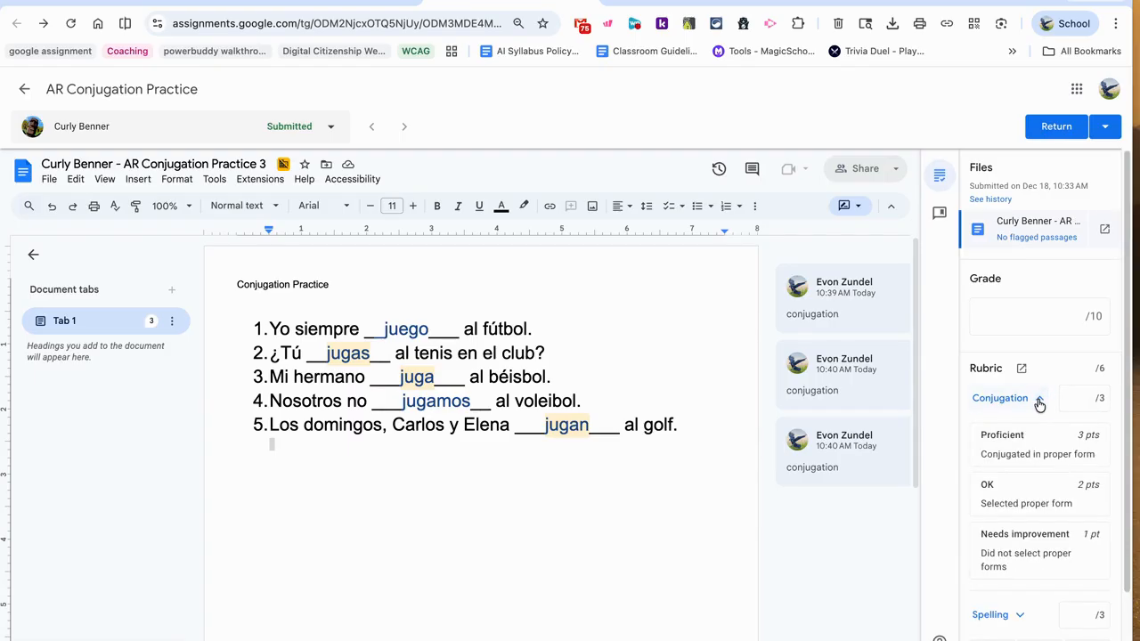
pyautogui.click(1041, 563)
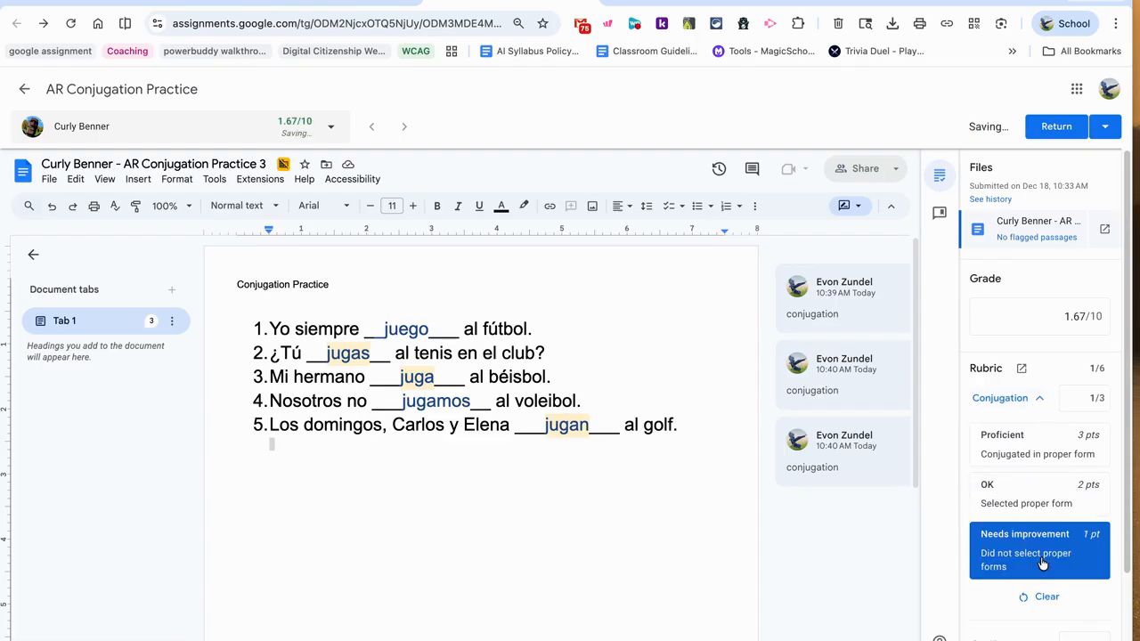
pyautogui.click(1040, 399)
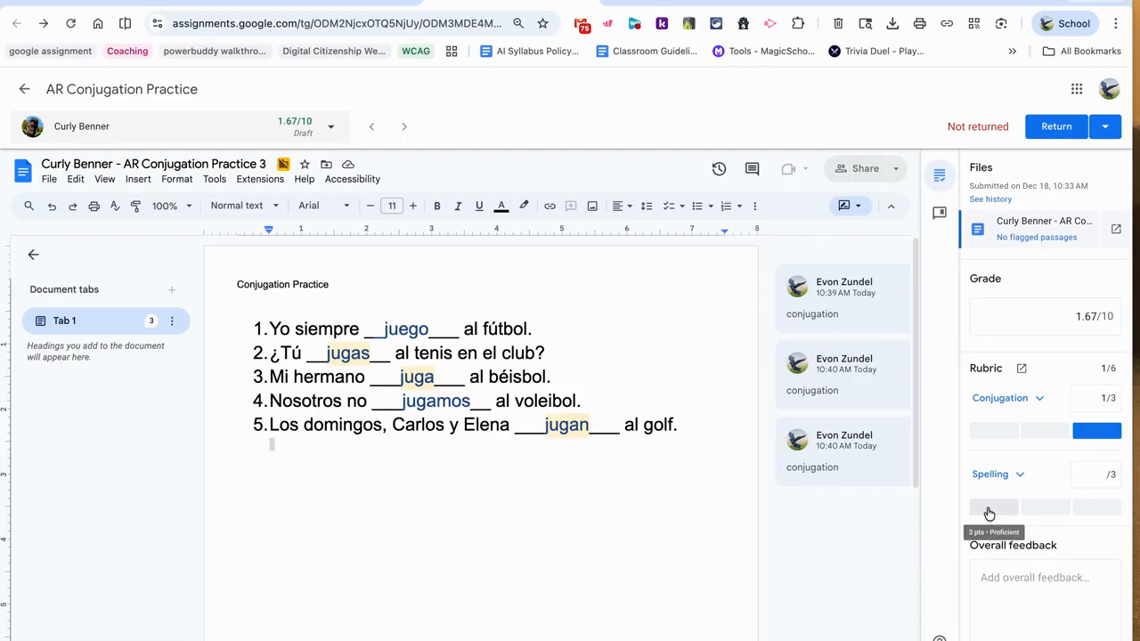
pyautogui.click(1035, 510)
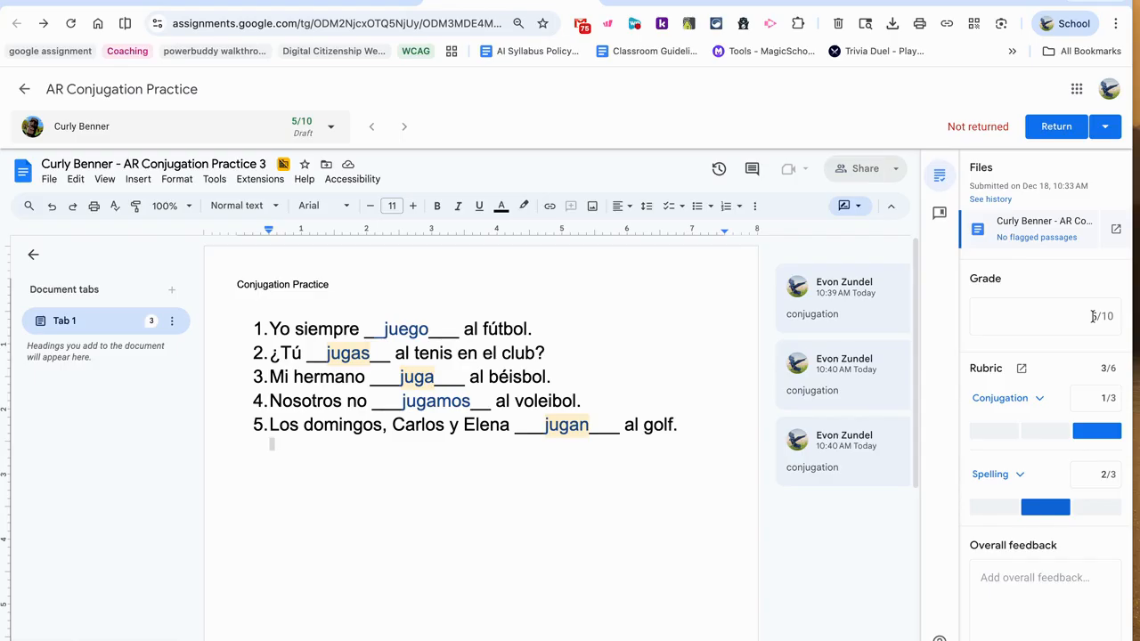
# Enter "correct and resubmit" as the overall feedback for the submission
pyautogui.click(1059, 583)
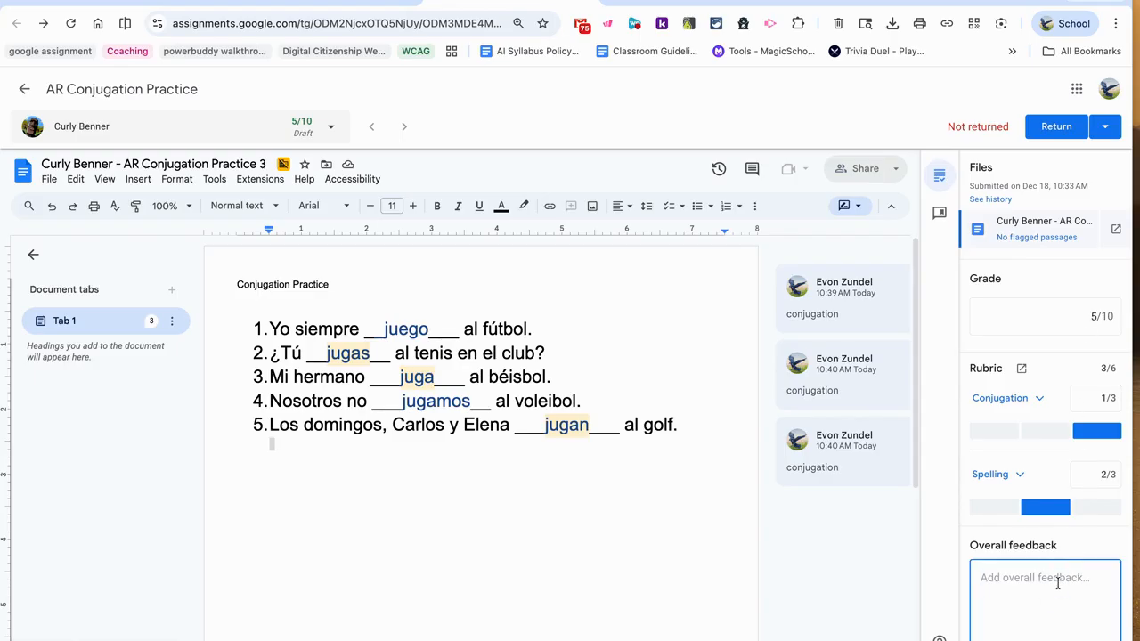
pyautogui.write('correct and resubmit')
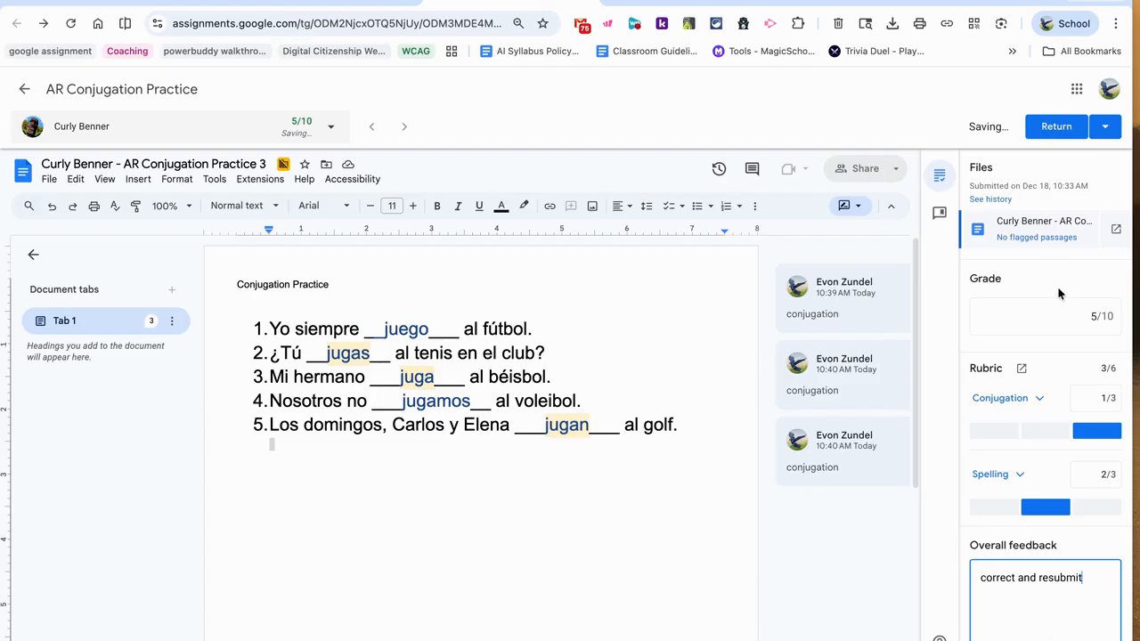
pyautogui.click(1026, 303)
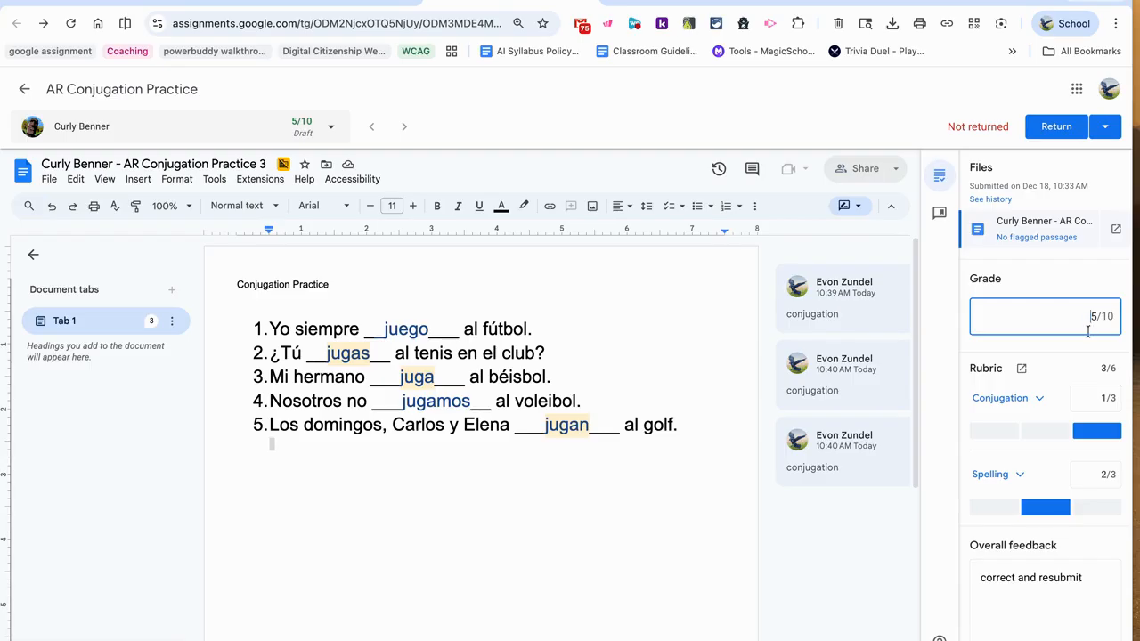
# Clear the Conjugation and Spelling ratings from the rubric and collapse both criteria
pyautogui.click(1040, 397)
pyautogui.scroll(-2, 1043, 392)
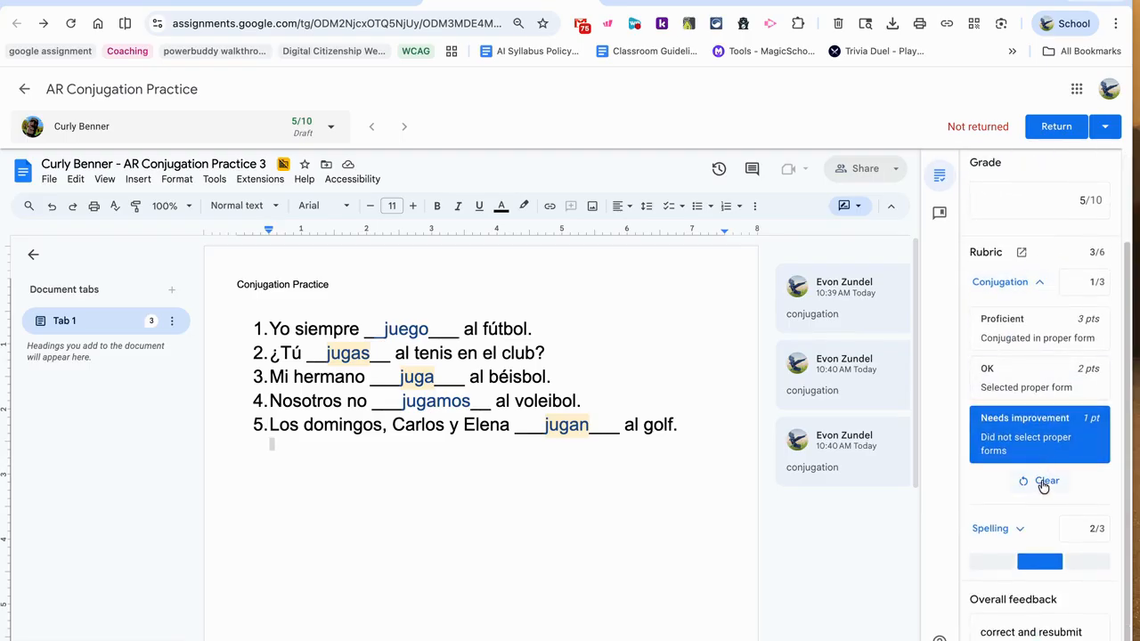
pyautogui.click(1053, 486)
pyautogui.click(1032, 283)
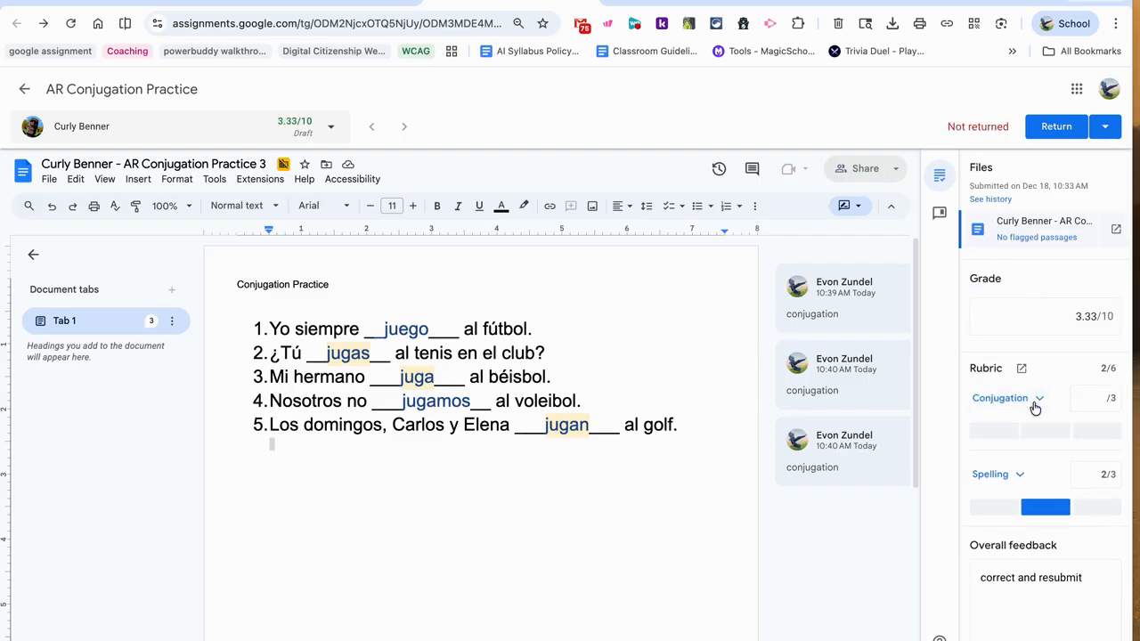
pyautogui.click(1015, 473)
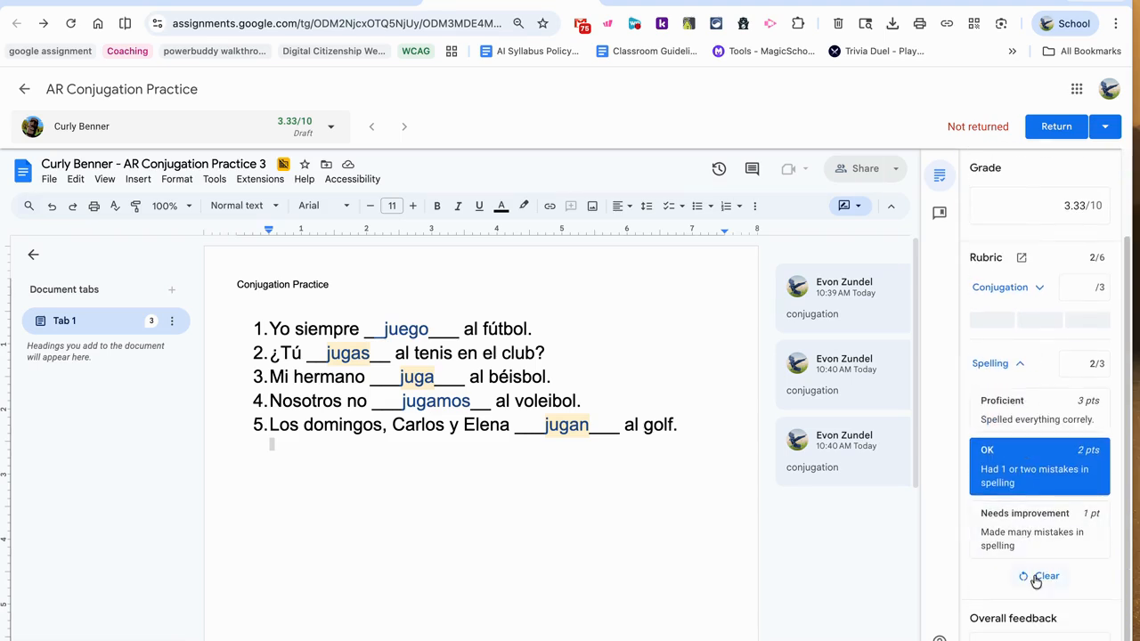
pyautogui.click(1038, 577)
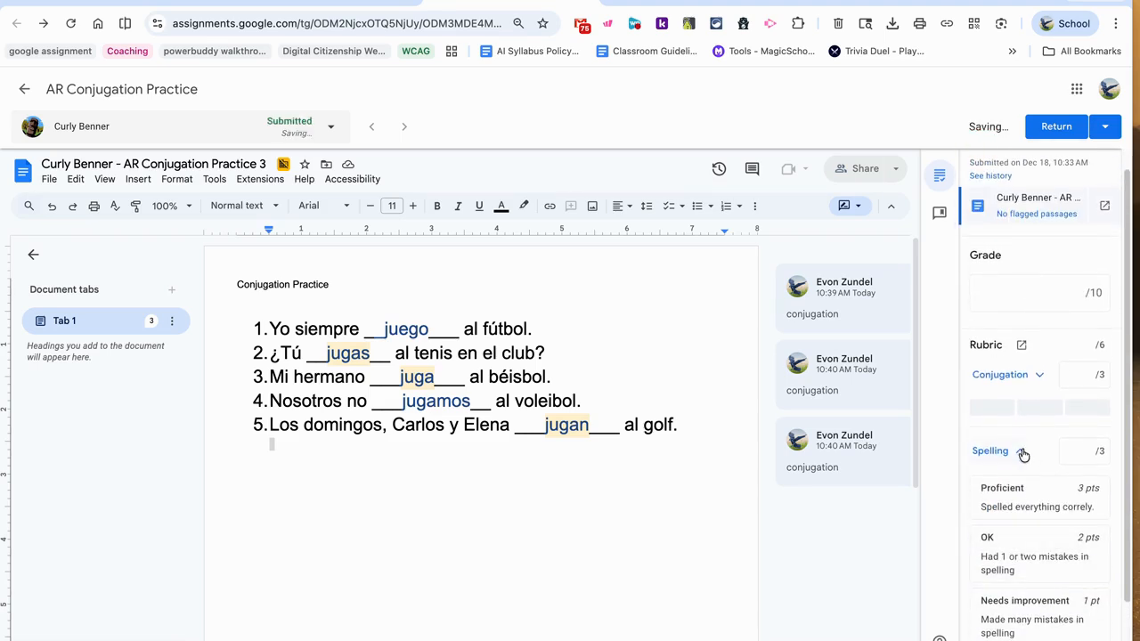
pyautogui.click(1020, 452)
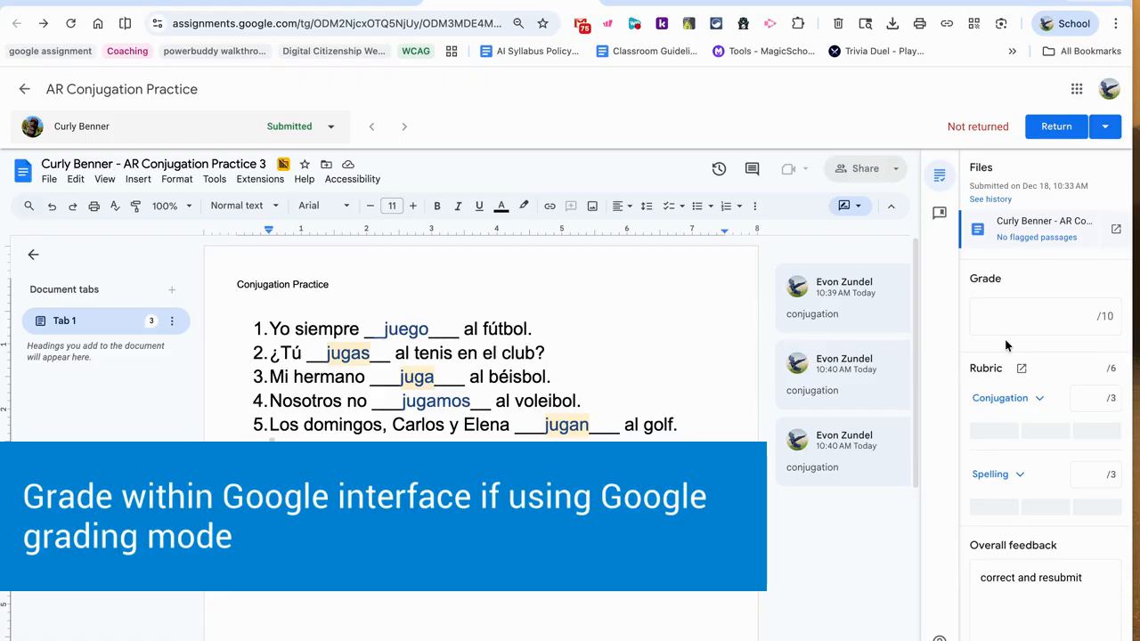
# View the return confirmation and the choices for returning this submission or multiple submissions, without returning anything
pyautogui.click(1056, 131)
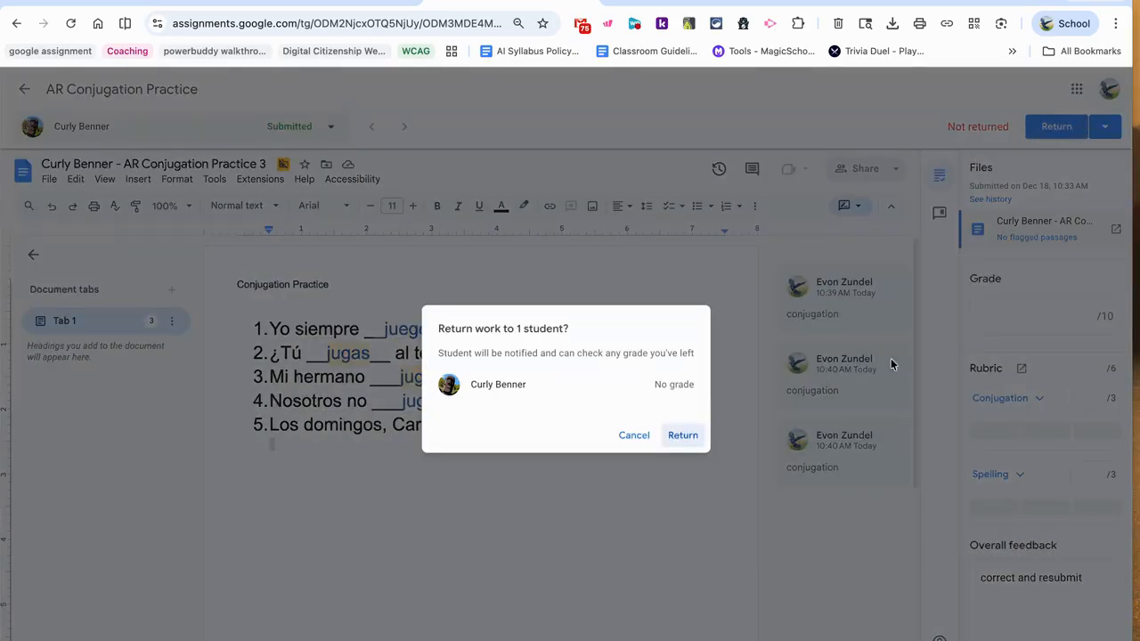
pyautogui.click(648, 436)
pyautogui.click(1105, 127)
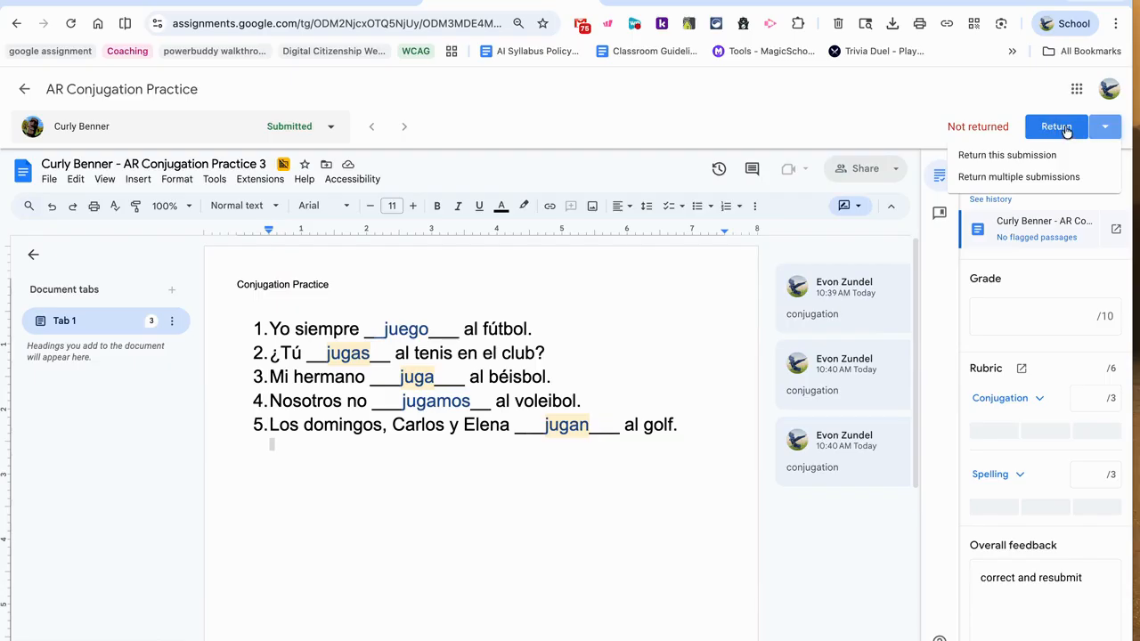
pyautogui.click(1050, 83)
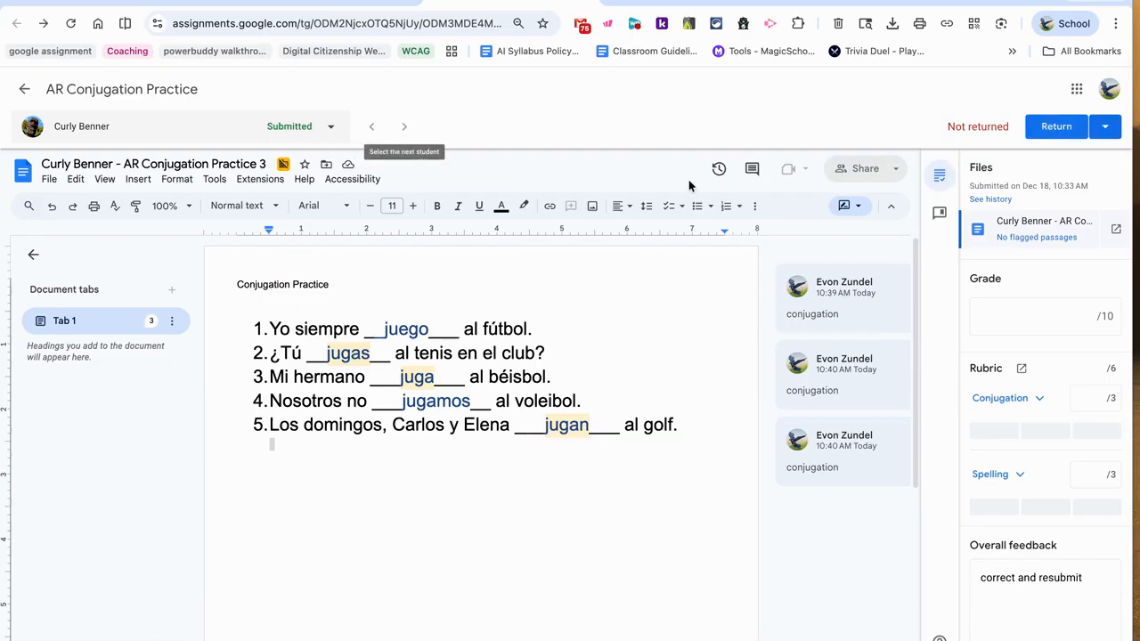
# Return the submission to the student without a grade and confirm the return
pyautogui.click(1057, 127)
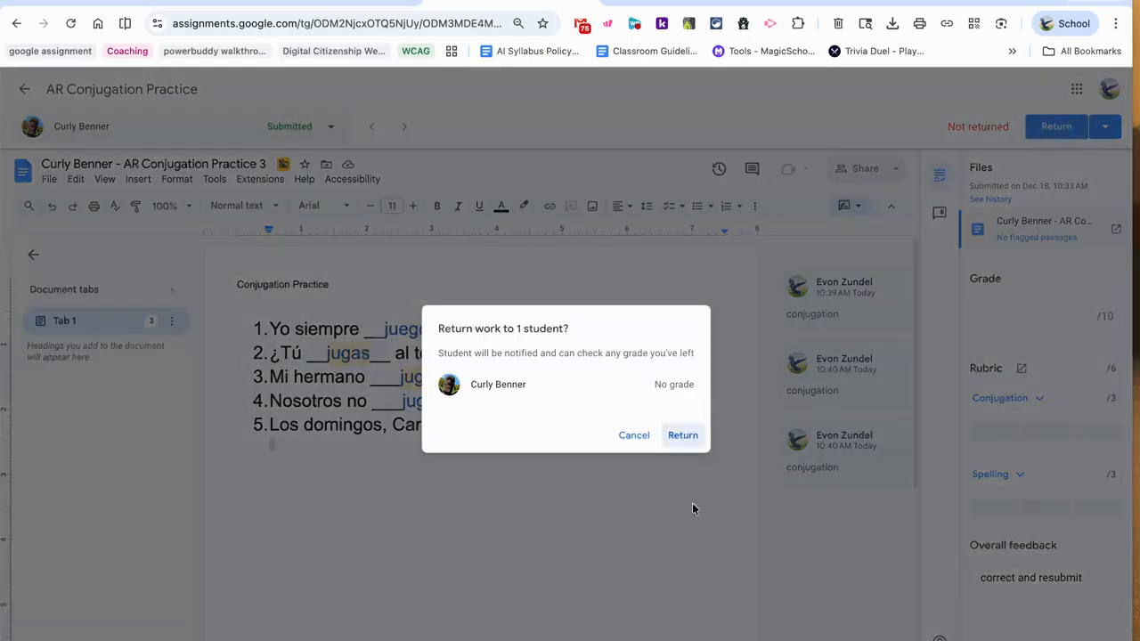
pyautogui.click(684, 435)
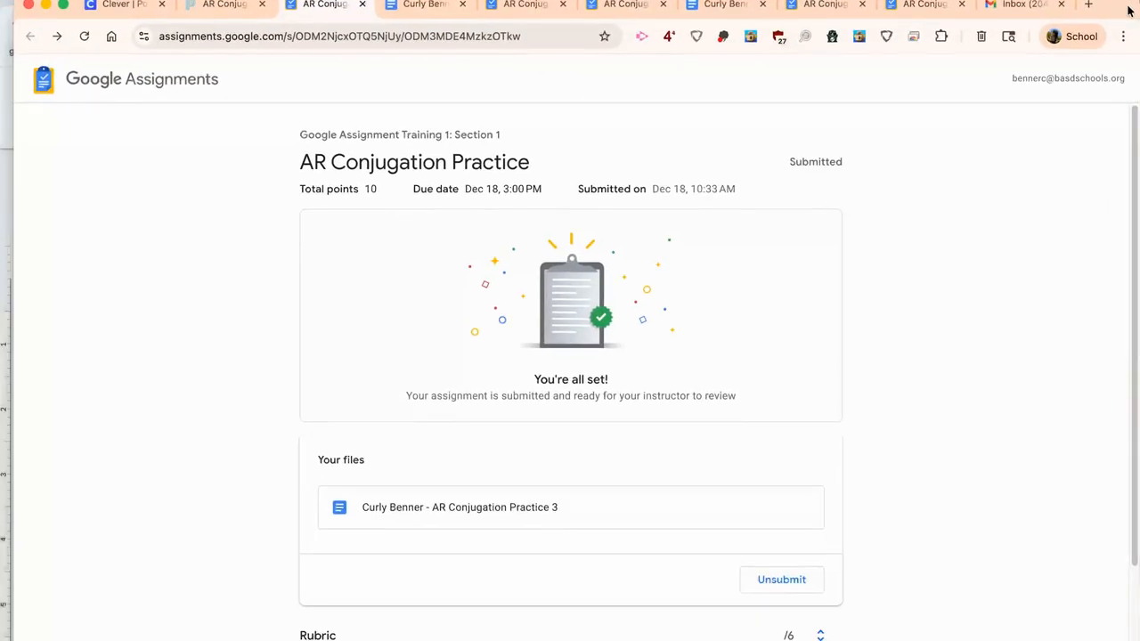
# In the student's browser, check the Schoology course materials and notifications, and the Gmail inbox for assignment-returned messages
pyautogui.click(237, 7)
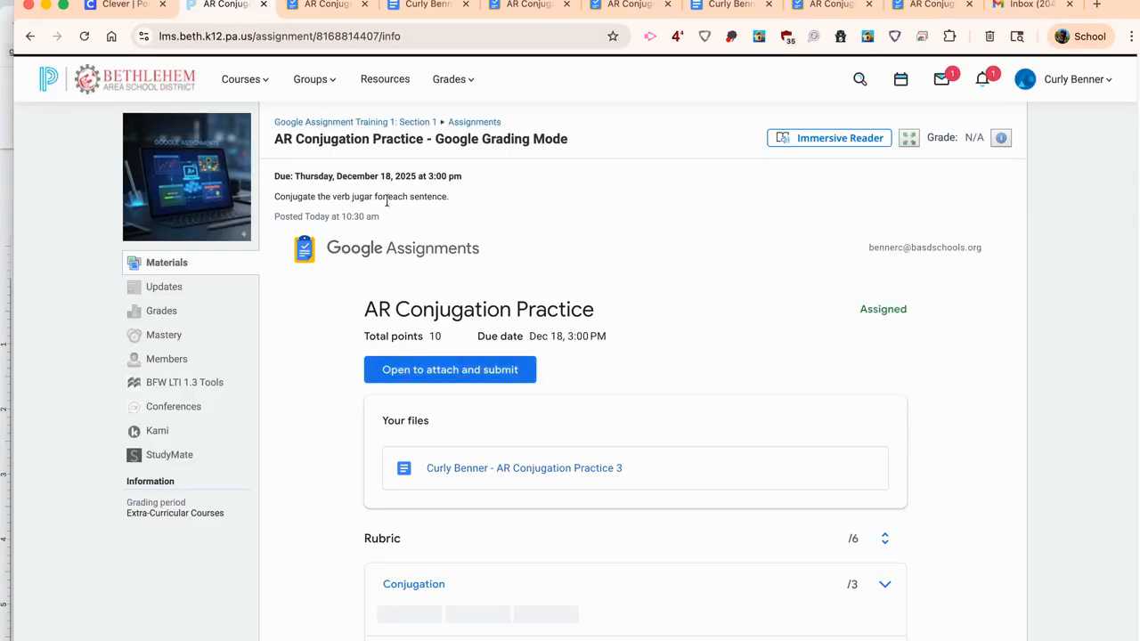
pyautogui.click(421, 122)
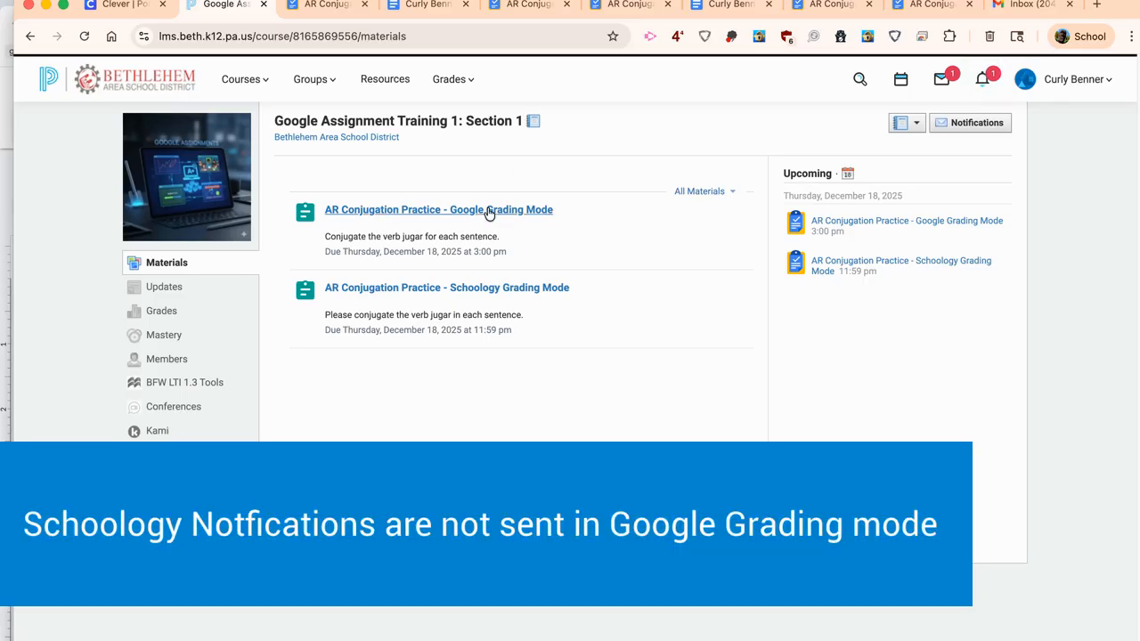
pyautogui.click(990, 82)
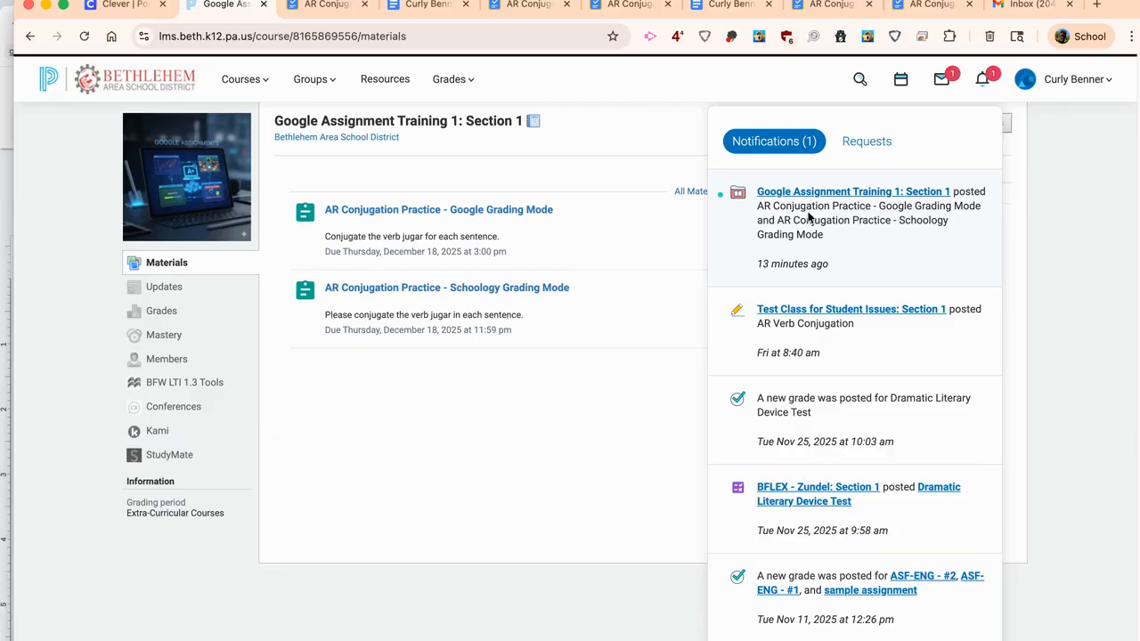
pyautogui.click(1014, 16)
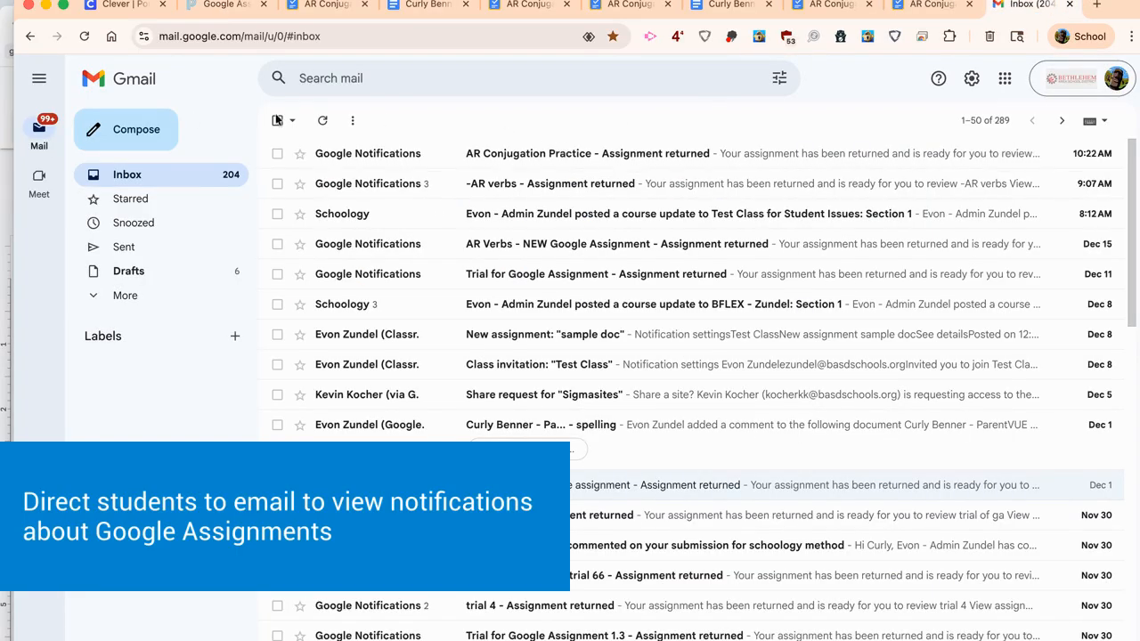
pyautogui.click(77, 39)
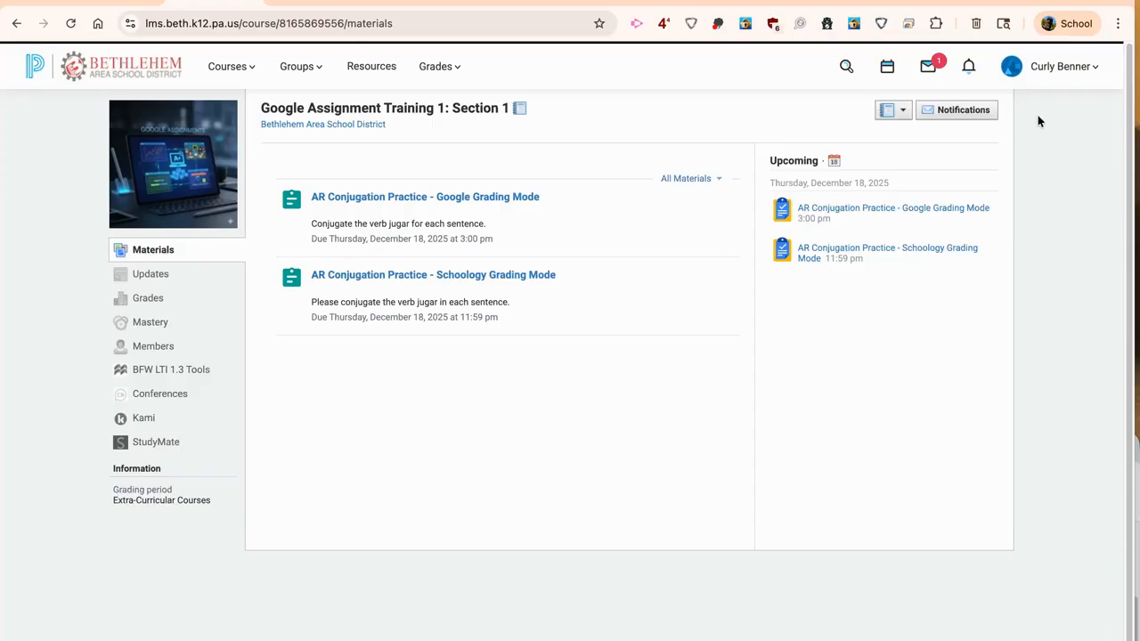
# Open the student's "AR Conjugation Practice - Google Grading Mode" assignment and review the returned file, overall feedback and rubric
pyautogui.click(467, 199)
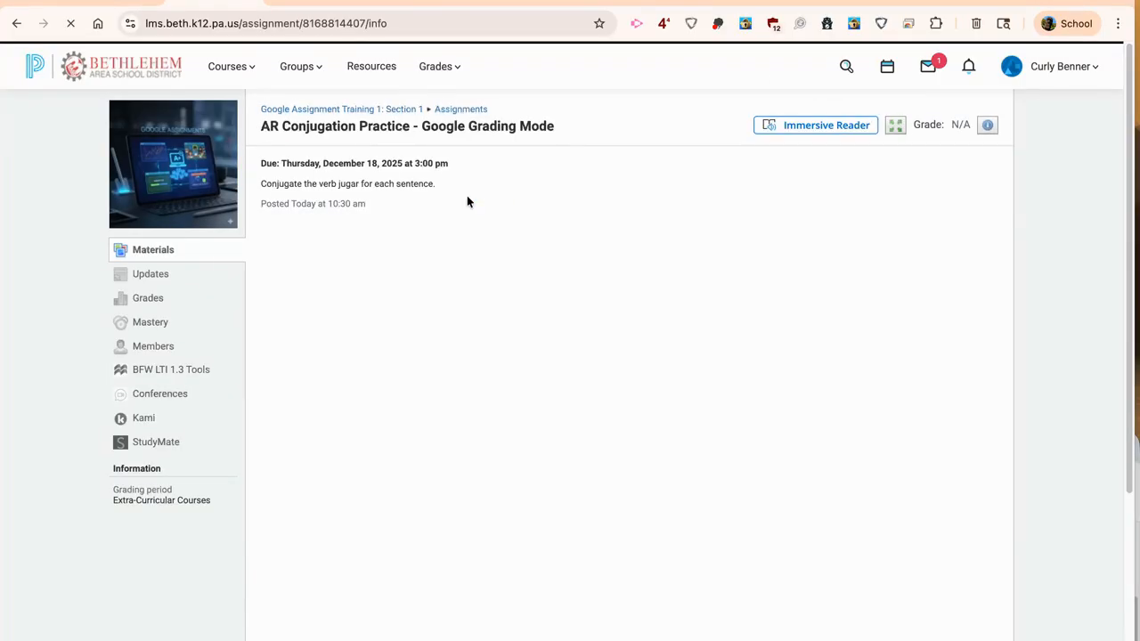
pyautogui.scroll(-3, 529, 432)
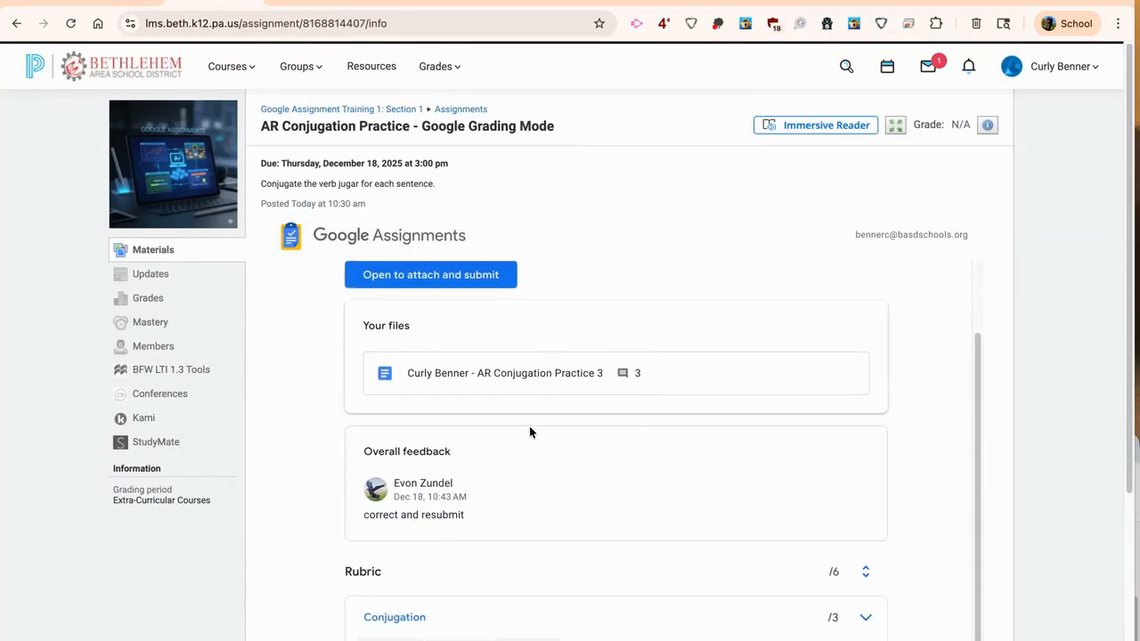
pyautogui.scroll(2, 529, 425)
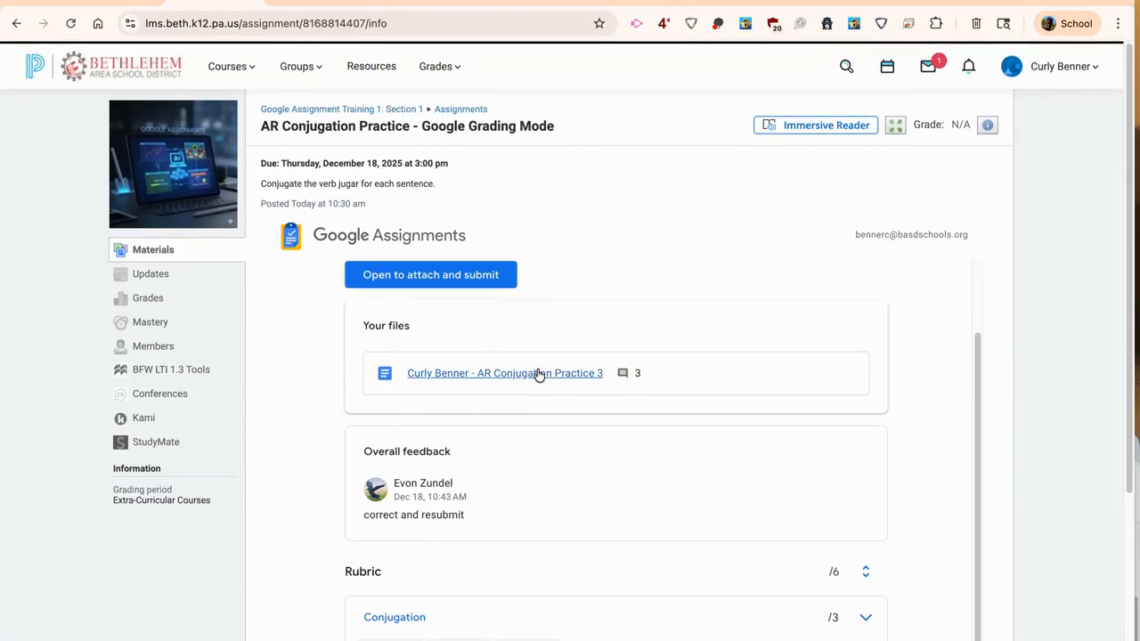
pyautogui.scroll(-5, 539, 374)
pyautogui.scroll(1, 538, 374)
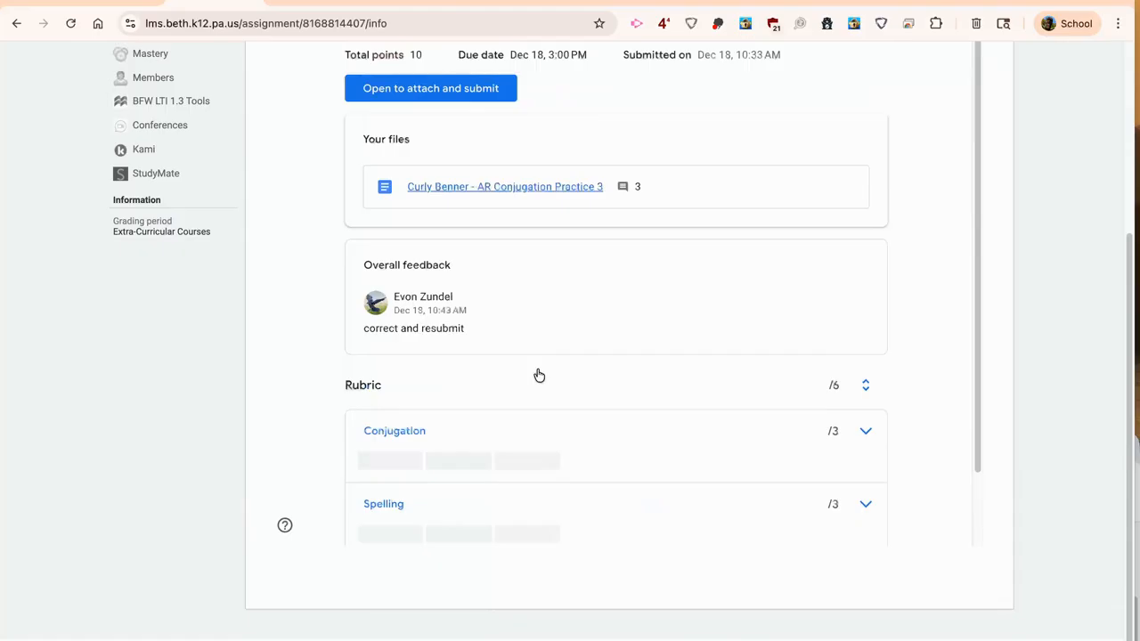
pyautogui.scroll(1, 539, 374)
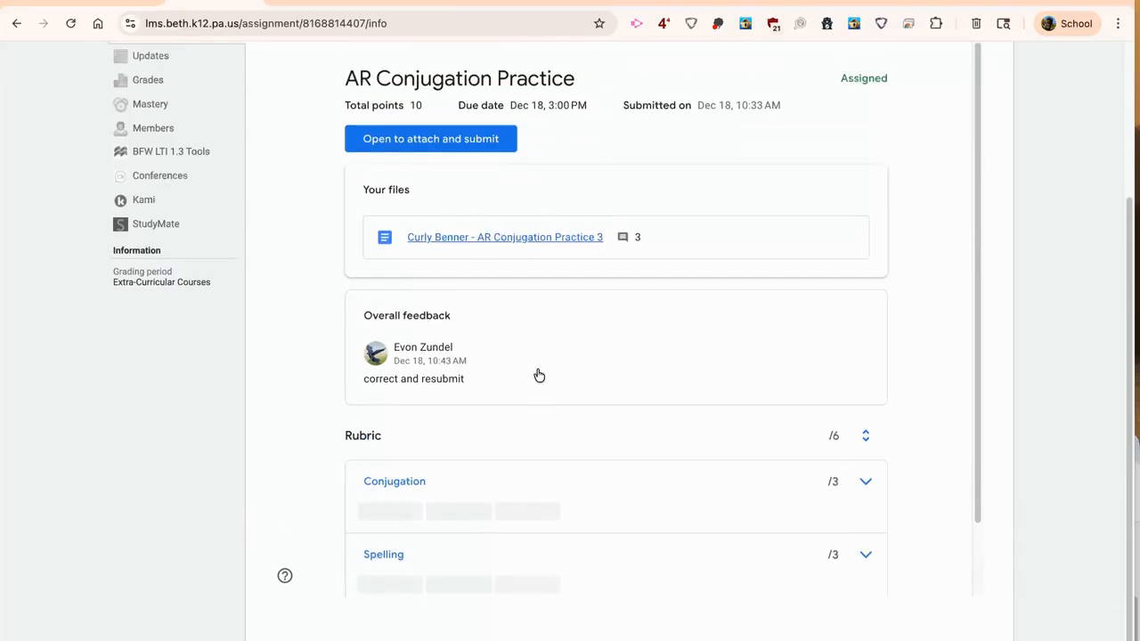
# View the teacher's comments in the returned document, and open the assignment's page for attaching and resubmitting work
pyautogui.click(493, 238)
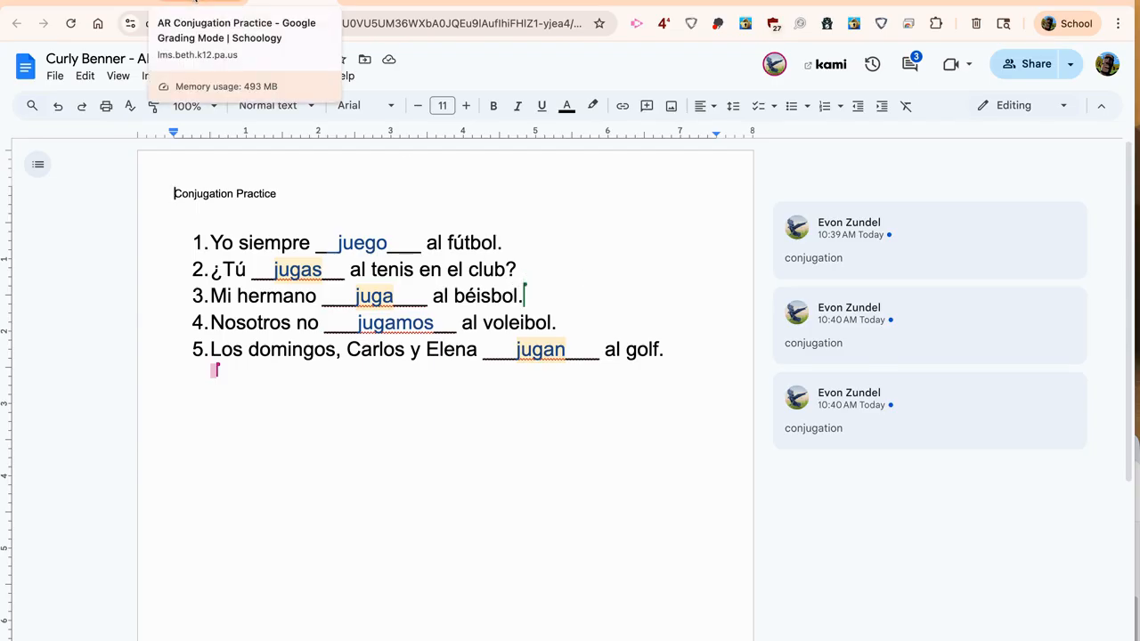
pyautogui.click(193, 4)
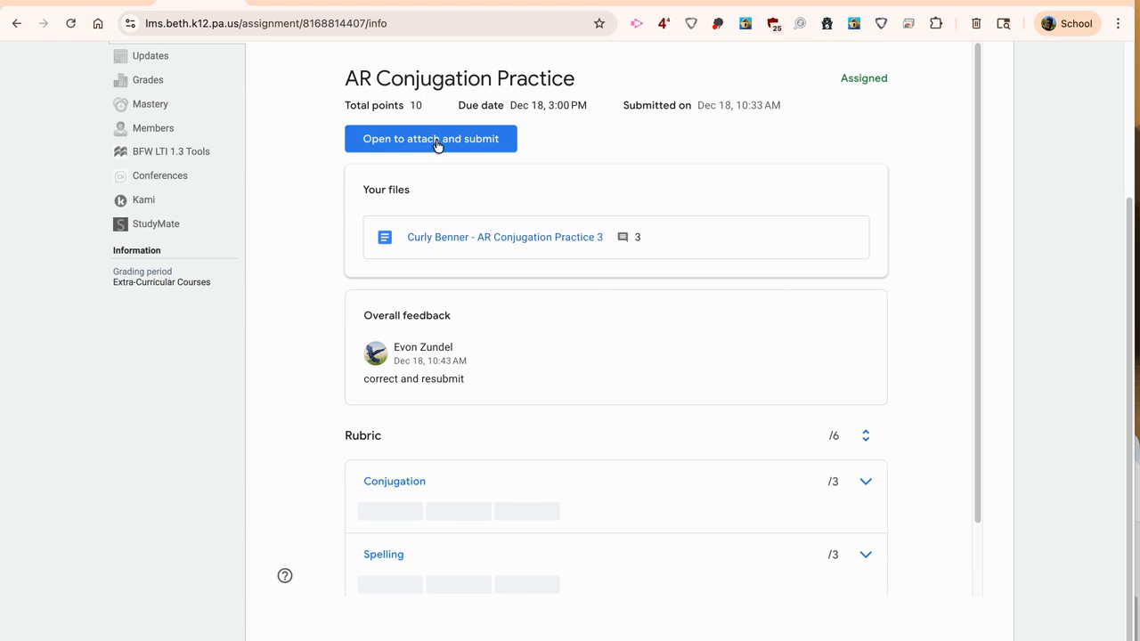
pyautogui.click(436, 143)
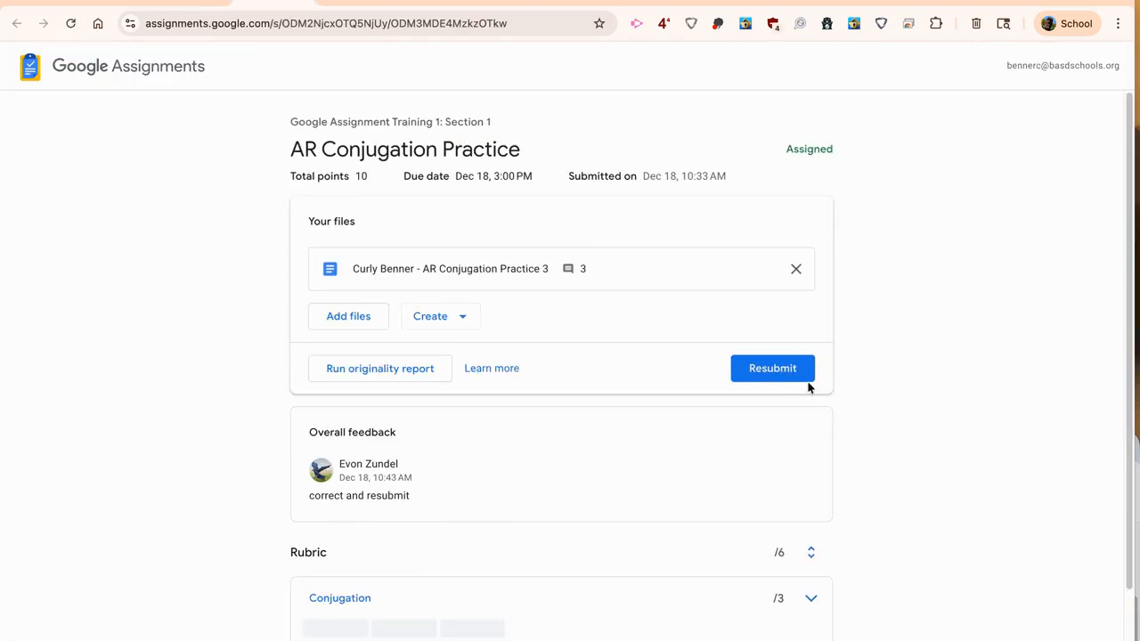